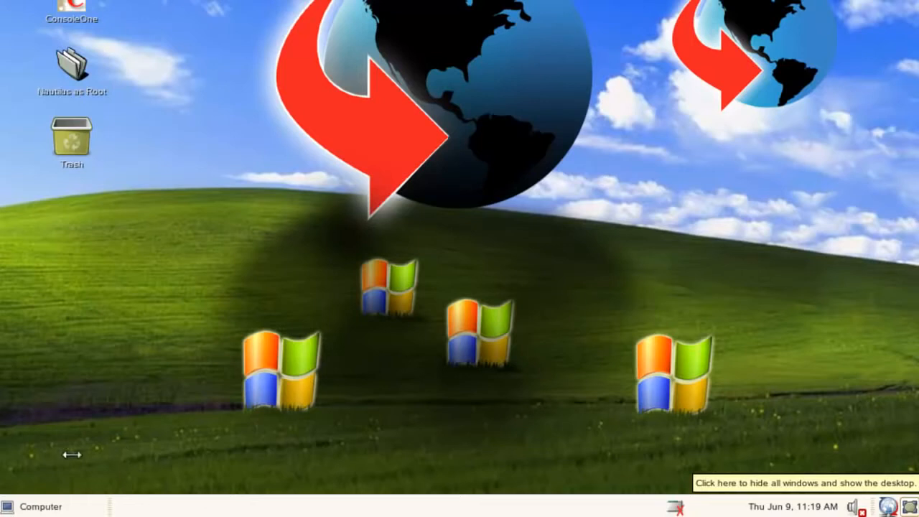
- Launch YaST with the root password and open Samba Server under Network Services
{"action": "left_click", "coordinate": [37, 507]}
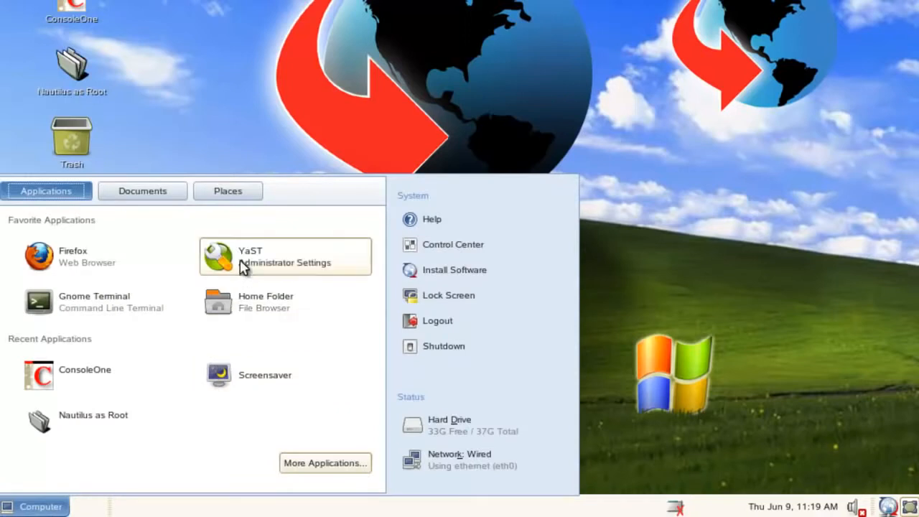
{"action": "left_click", "coordinate": [217, 256]}
{"action": "type", "text": "********"}
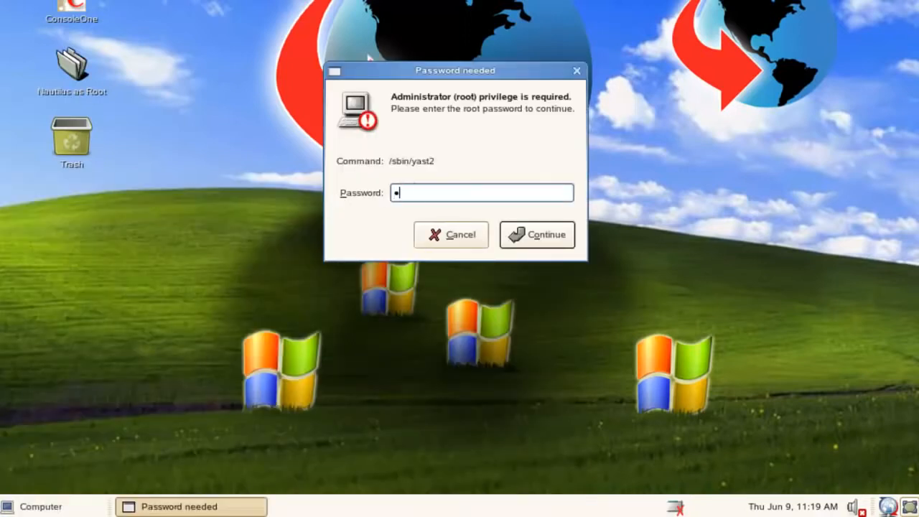
{"action": "key", "text": "Return"}
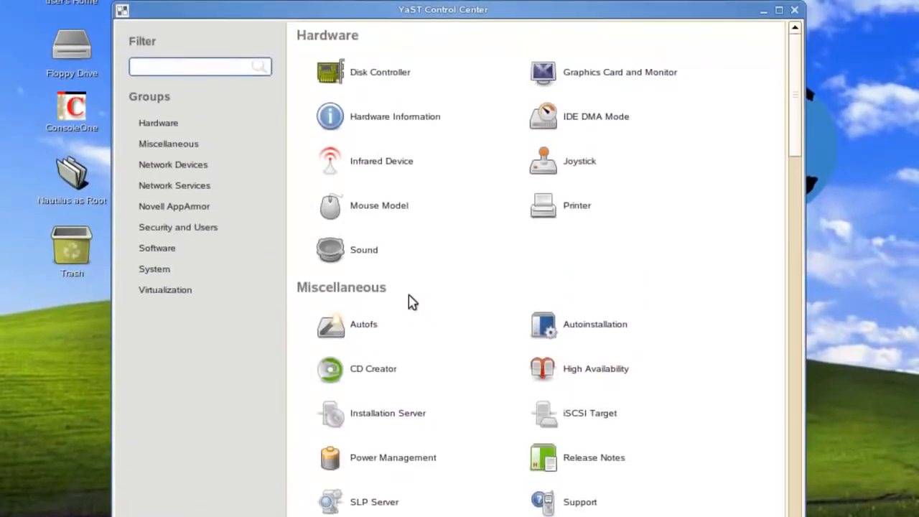
{"action": "left_click", "coordinate": [159, 192]}
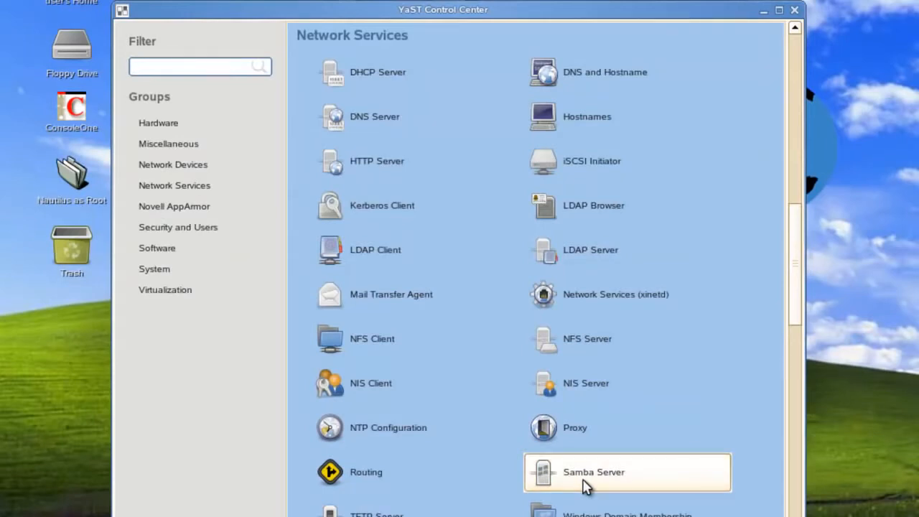
{"action": "left_click", "coordinate": [584, 474]}
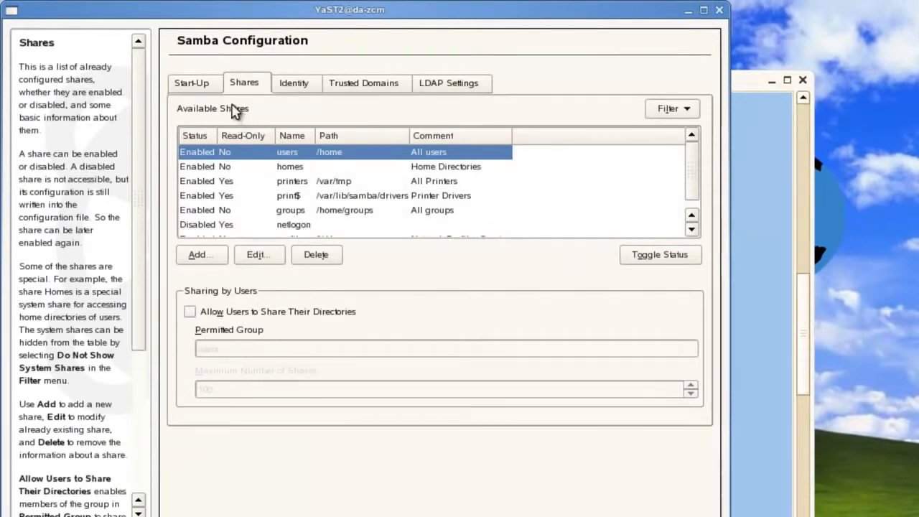
- Add a share named gwclient whose path is /mail/software/client/windows/win32/
{"action": "left_click", "coordinate": [206, 258]}
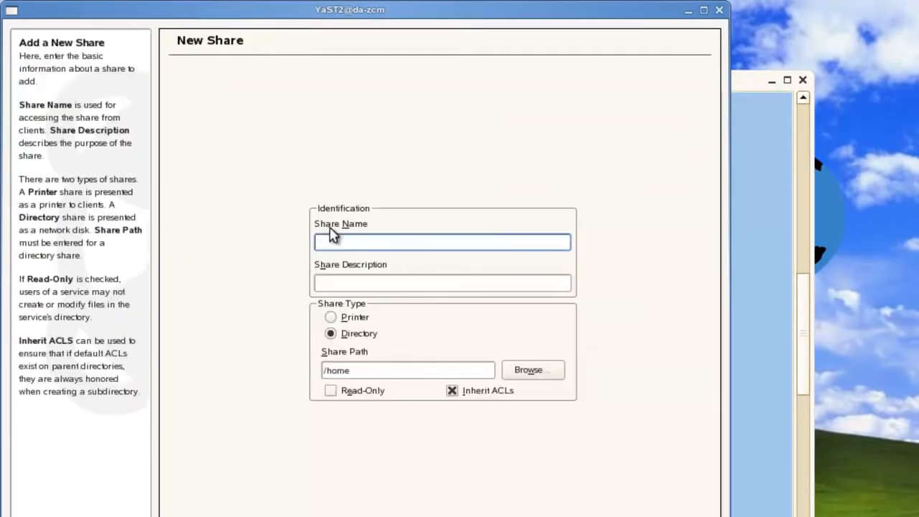
{"action": "type", "text": "gwclient"}
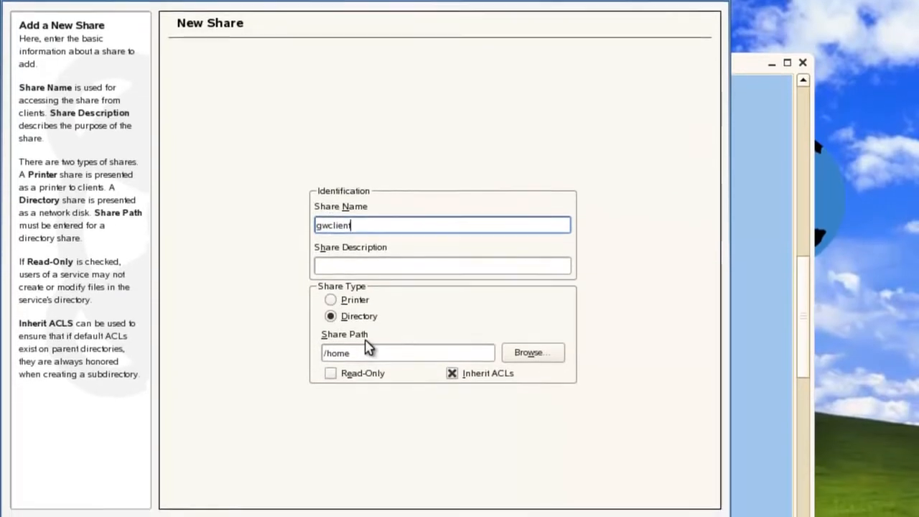
{"action": "left_click", "coordinate": [529, 324]}
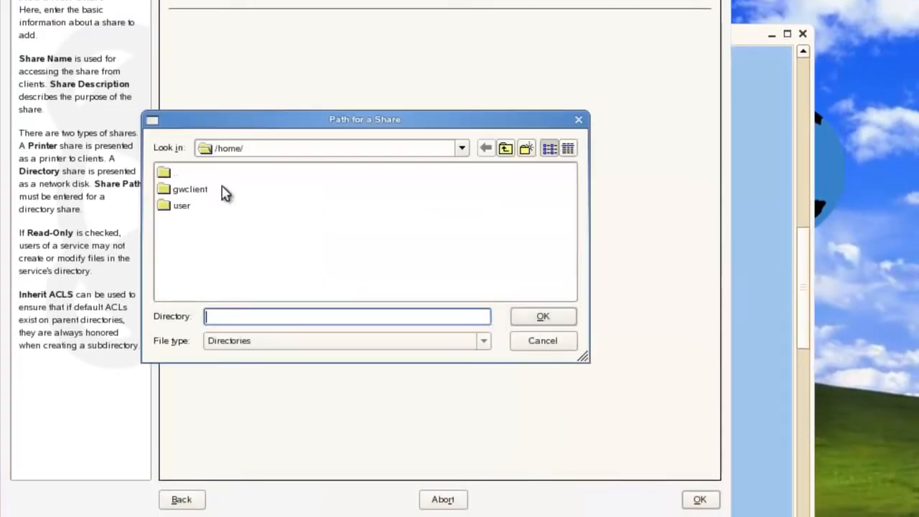
{"action": "left_click", "coordinate": [505, 151]}
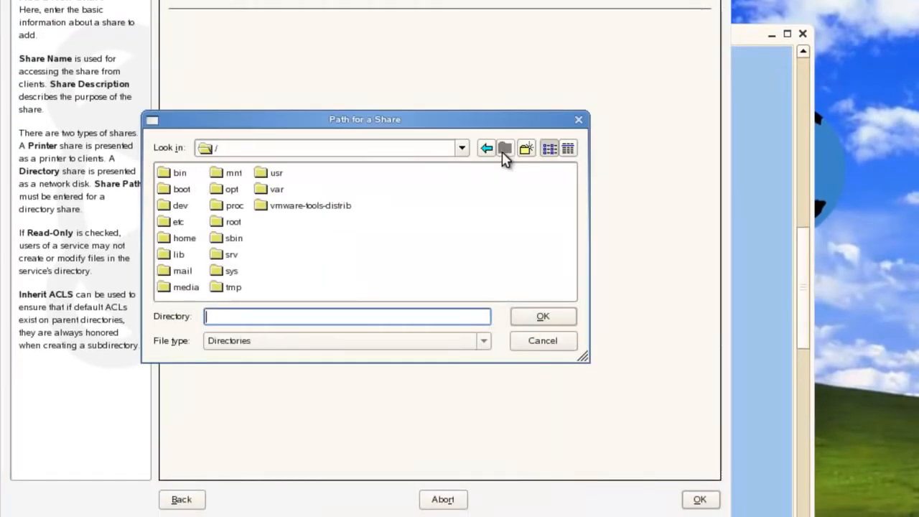
{"action": "double_click", "coordinate": [165, 273]}
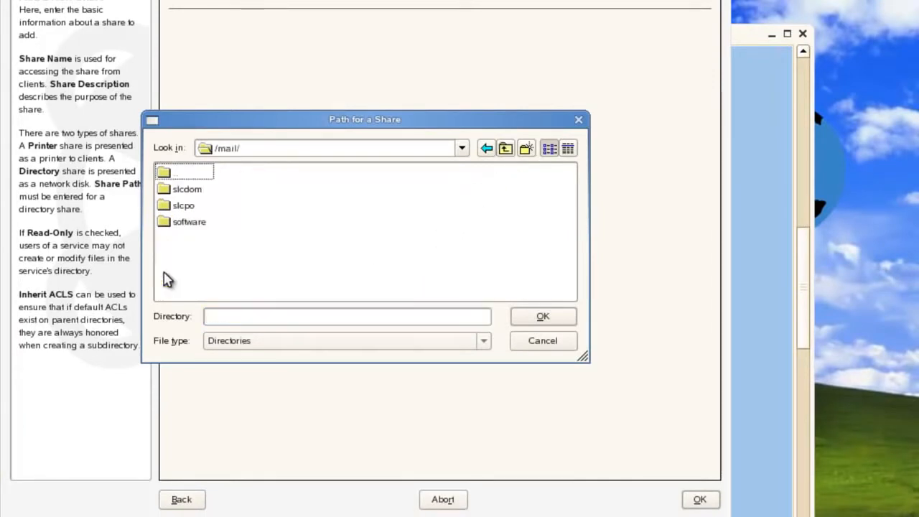
{"action": "double_click", "coordinate": [174, 223]}
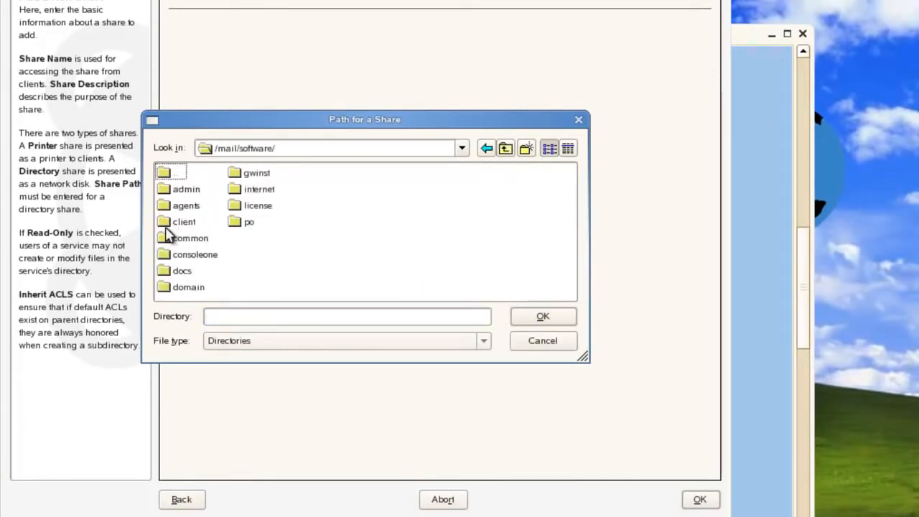
{"action": "double_click", "coordinate": [170, 224]}
{"action": "double_click", "coordinate": [168, 224]}
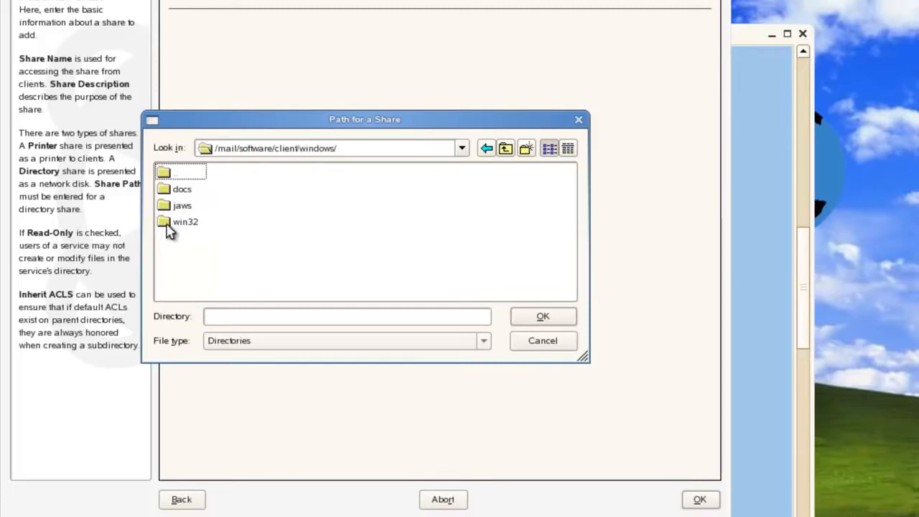
{"action": "left_click", "coordinate": [169, 224]}
{"action": "left_click", "coordinate": [554, 324]}
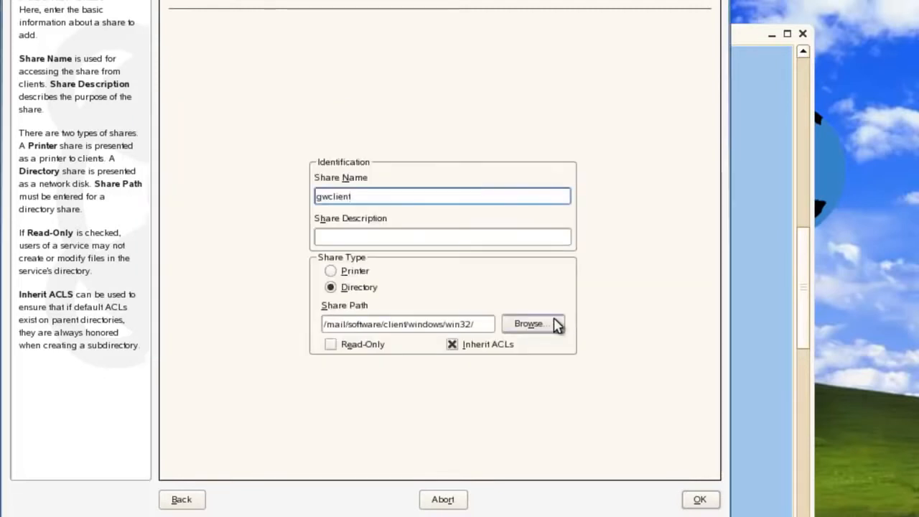
- Describe gwclient as 'Share for GW client Installs', make it read-only, and save the configuration
{"action": "left_click", "coordinate": [413, 232]}
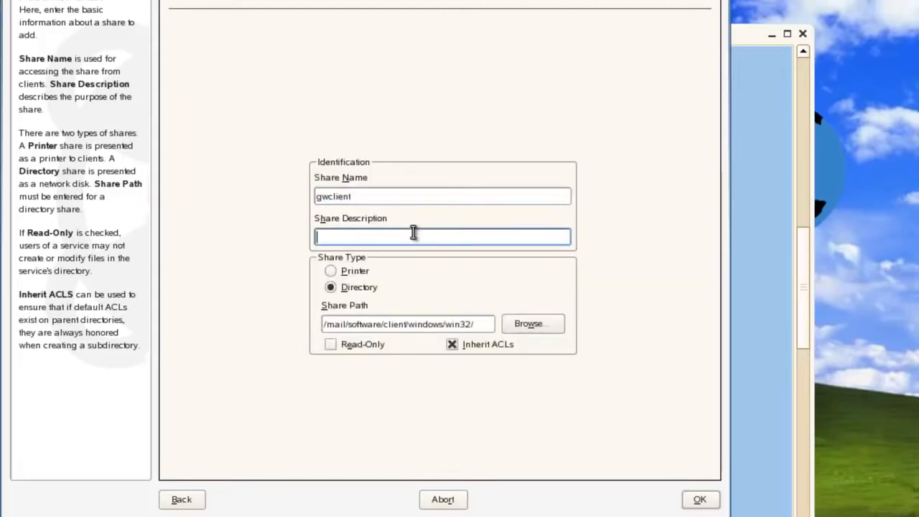
{"action": "type", "text": "Share for GW"}
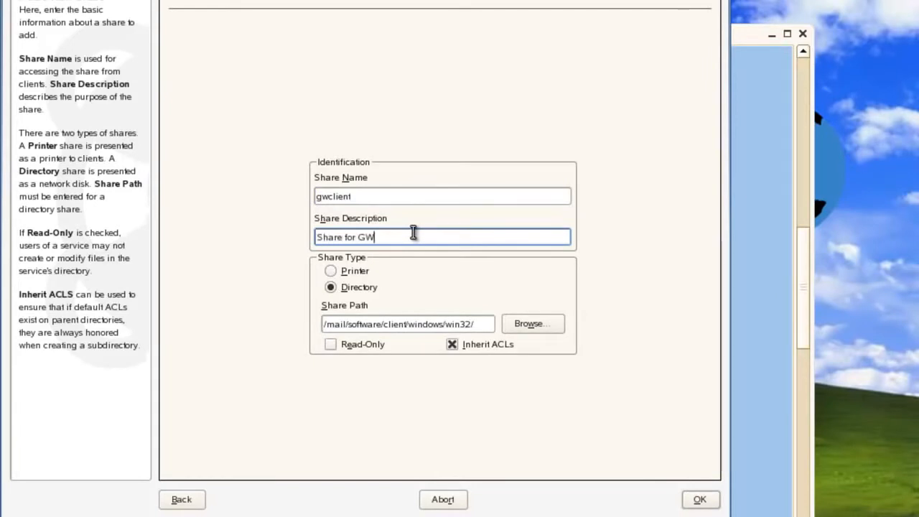
{"action": "type", "text": " client"}
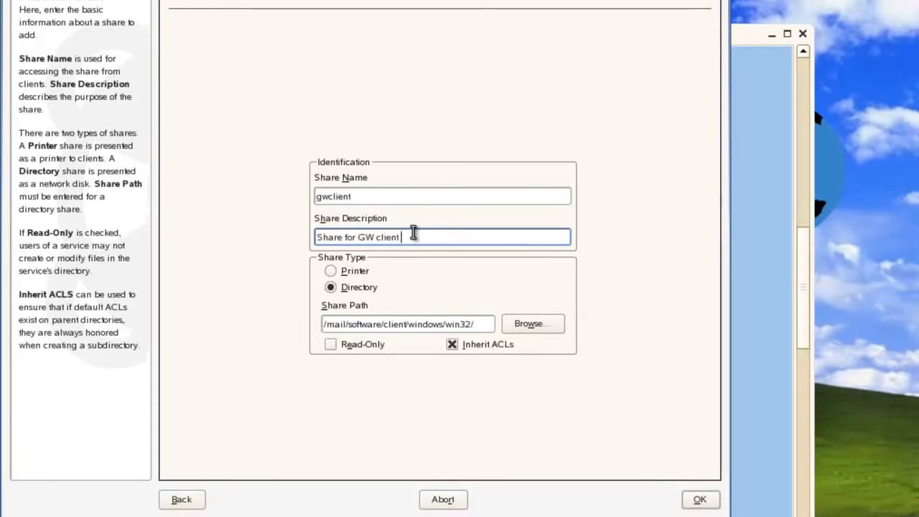
{"action": "type", "text": " Installs"}
{"action": "left_click", "coordinate": [331, 344]}
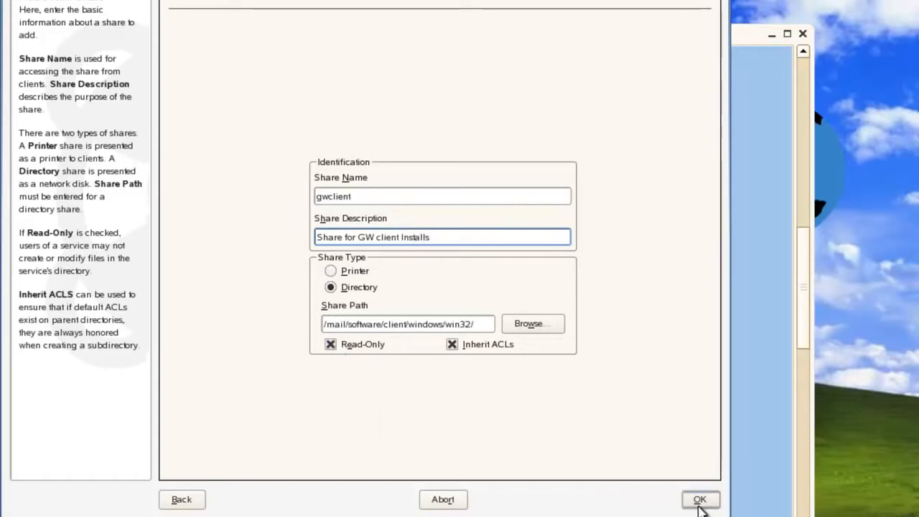
{"action": "left_click", "coordinate": [700, 500]}
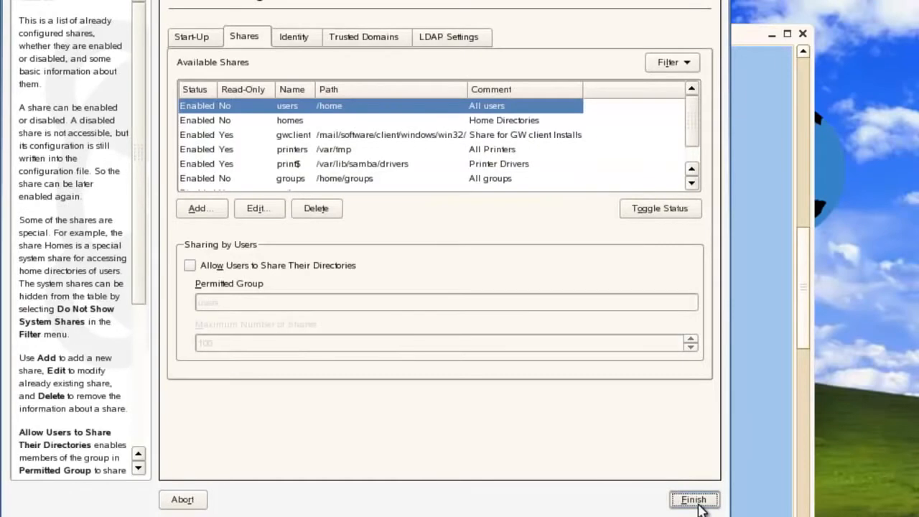
{"action": "left_click", "coordinate": [693, 500]}
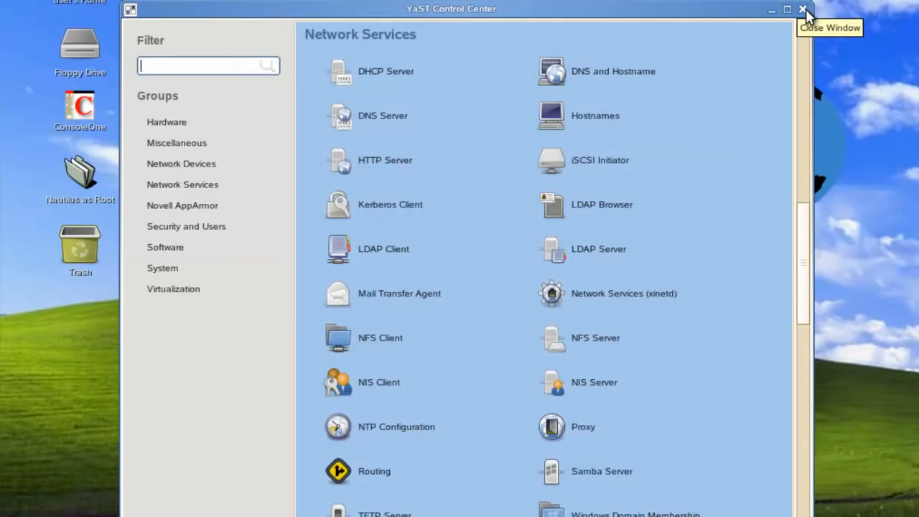
- Close YaST, open a terminal from the desktop, and become root with su -
{"action": "left_click", "coordinate": [805, 10]}
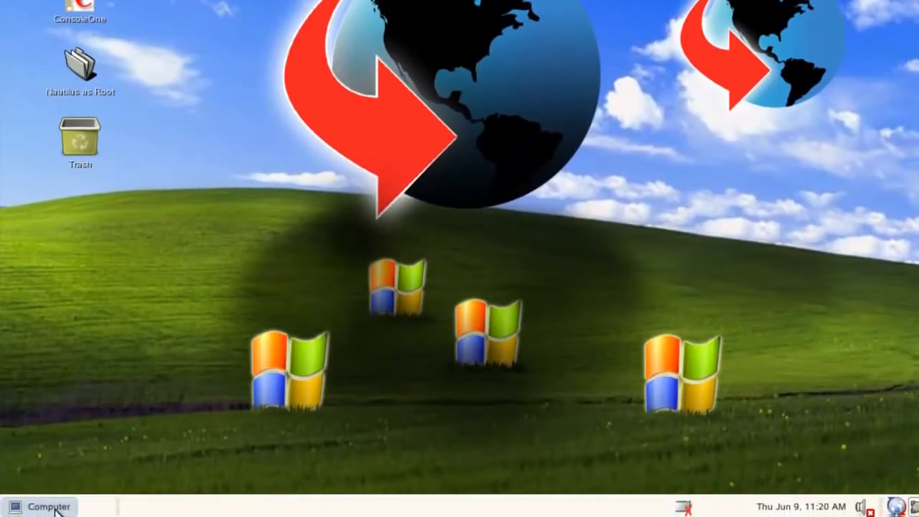
{"action": "right_click", "coordinate": [101, 430]}
{"action": "left_click", "coordinate": [143, 296]}
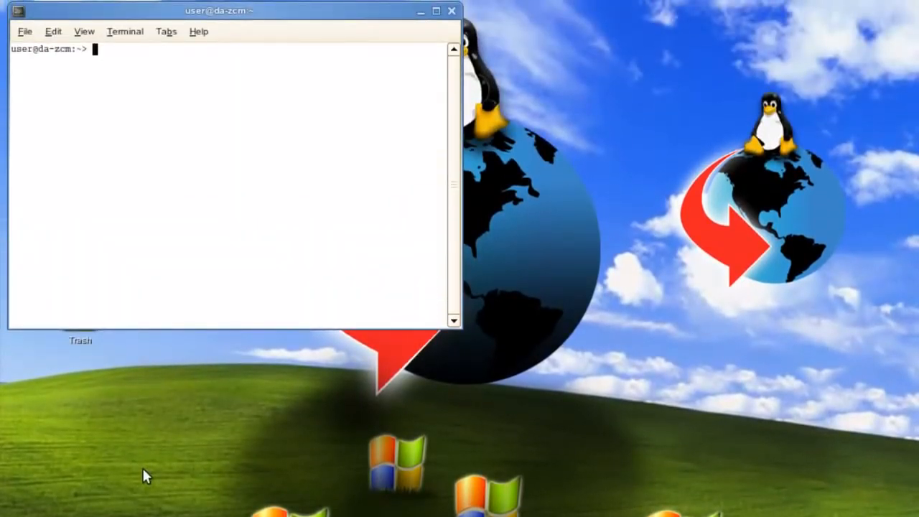
{"action": "type", "text": "su -"}
{"action": "key", "text": "Return"}
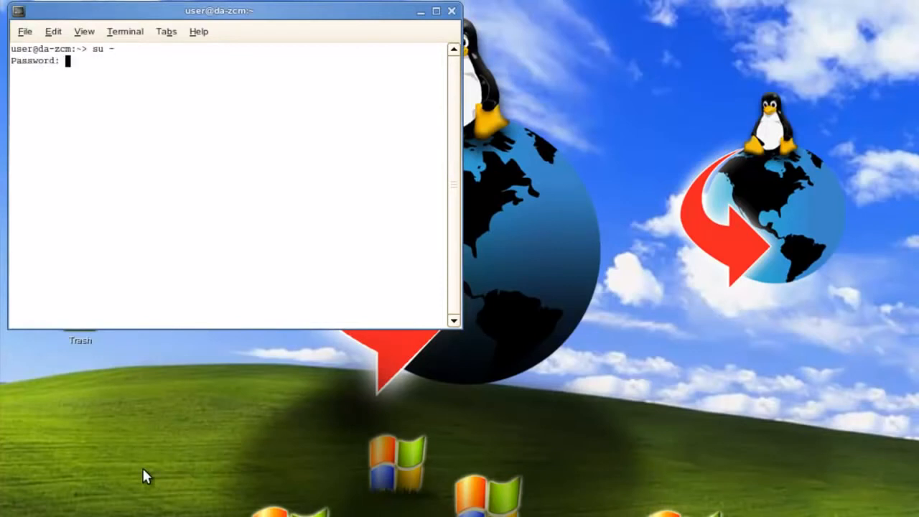
{"action": "key", "text": "Return"}
- Add gwclient as a Samba user with smbpasswd -a, entering its SMB password twice
{"action": "type", "text": "smbpa"}
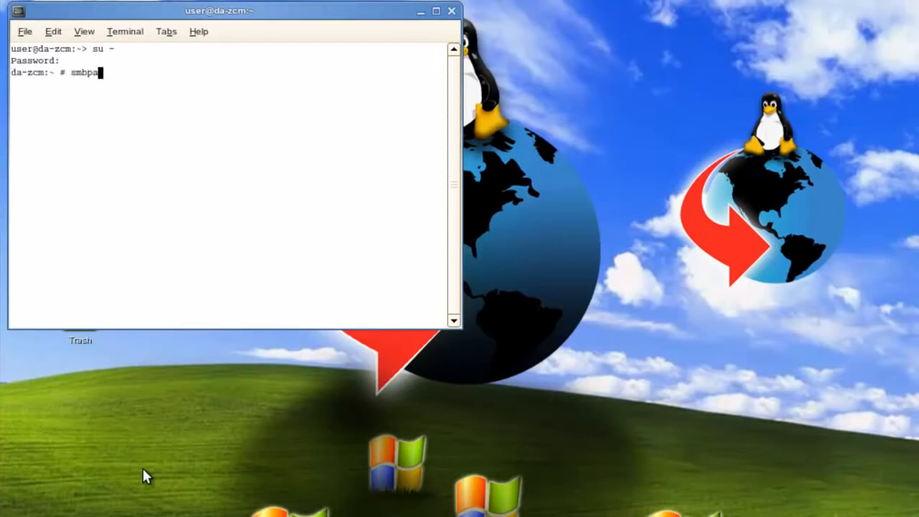
{"action": "type", "text": "sswd -a gwclient"}
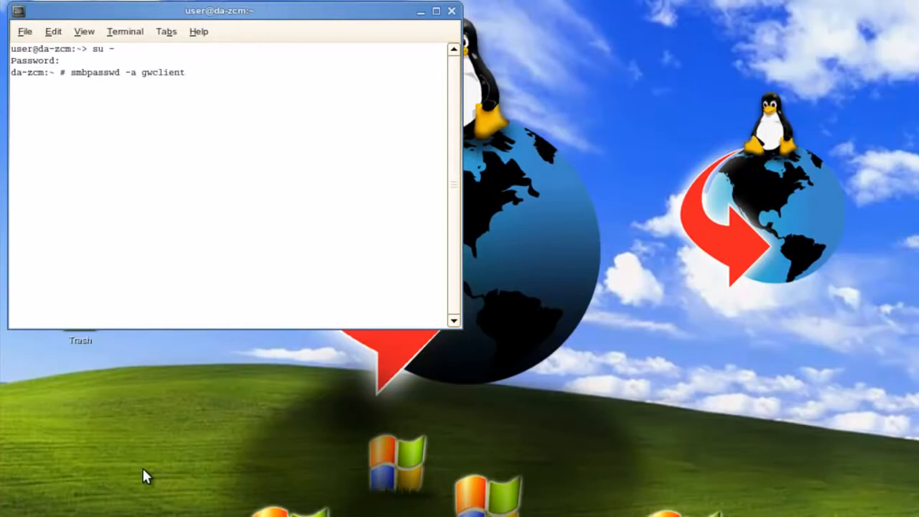
{"action": "key", "text": "Return"}
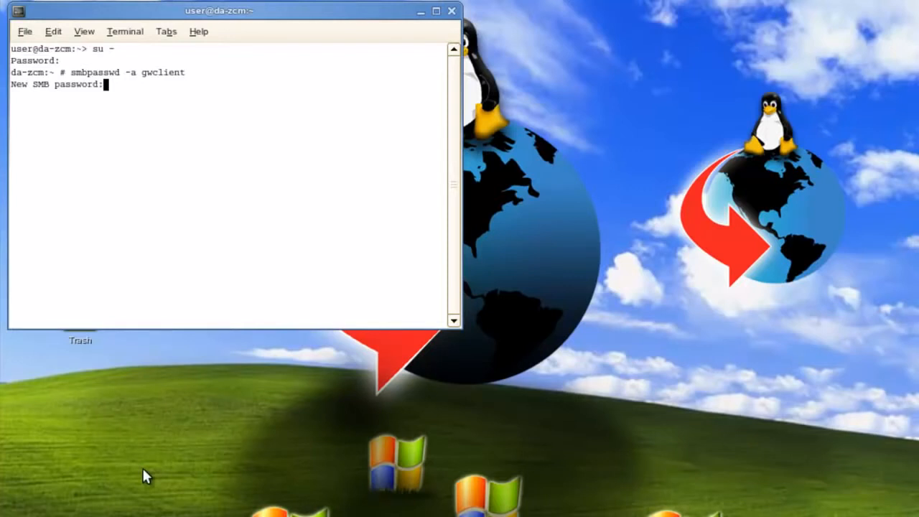
{"action": "key", "text": "Return"}
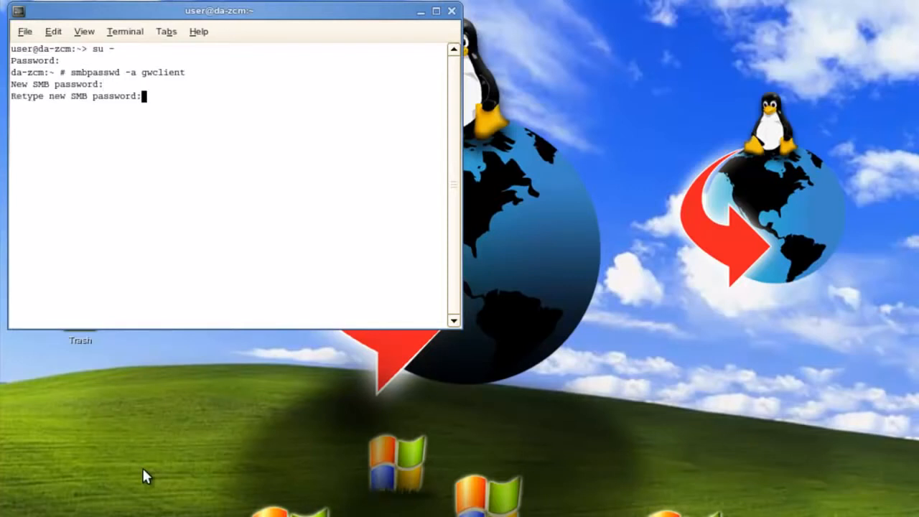
{"action": "key", "text": "Return"}
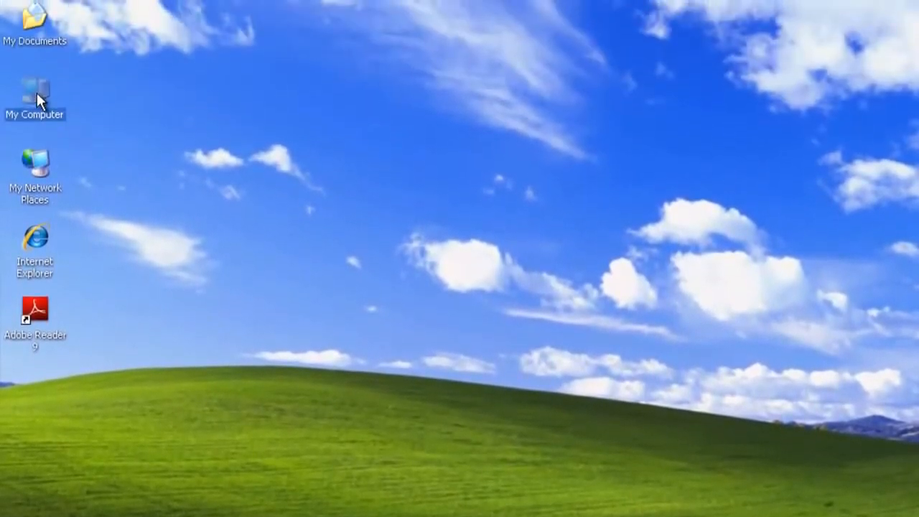
- From My Computer, start mapping drive G: and enter \\da-zcm\gwclient as the folder
{"action": "double_click", "coordinate": [37, 92]}
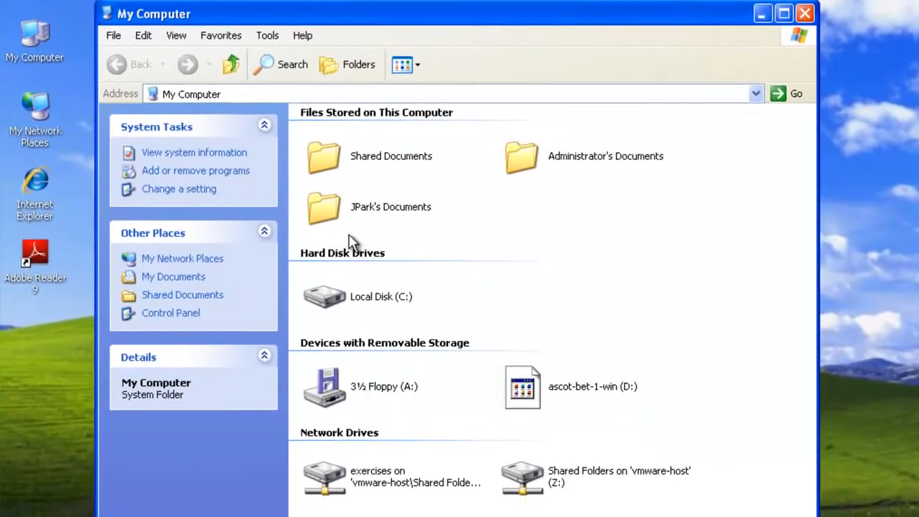
{"action": "left_click", "coordinate": [267, 36]}
{"action": "left_click", "coordinate": [275, 54]}
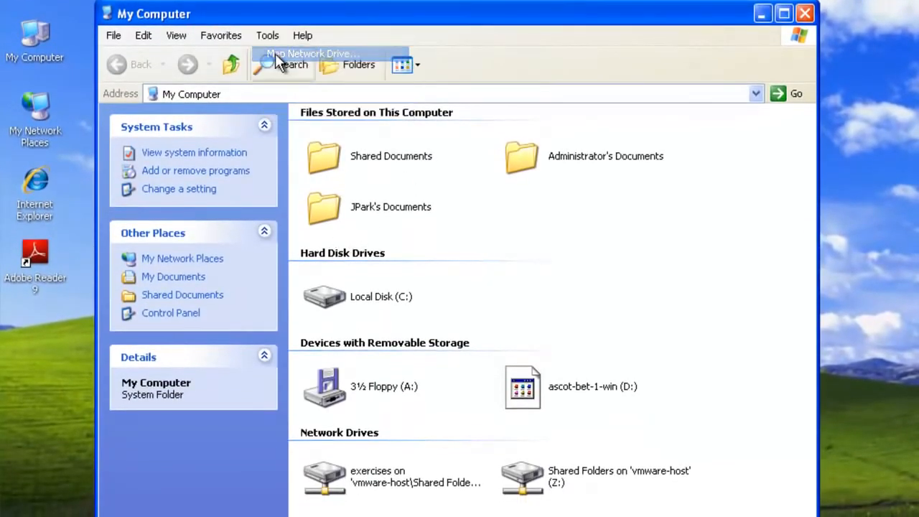
{"action": "left_click", "coordinate": [466, 215]}
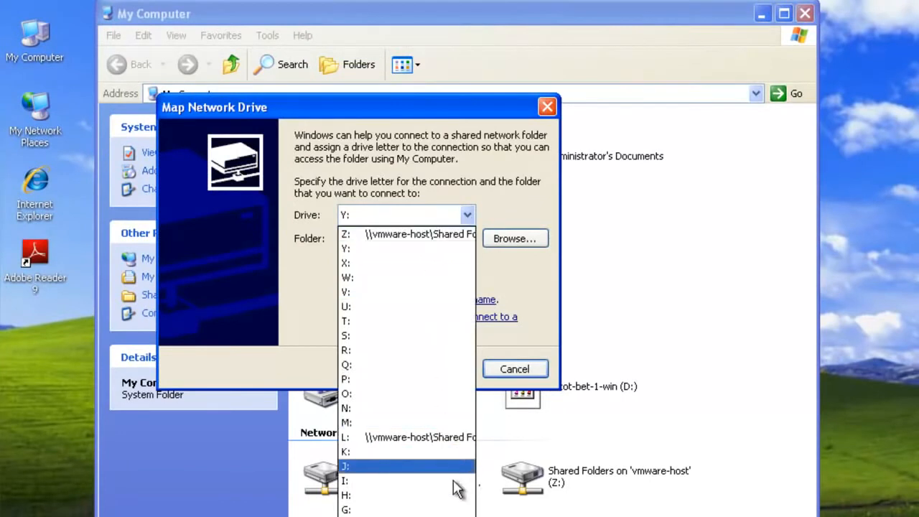
{"action": "left_click", "coordinate": [431, 510]}
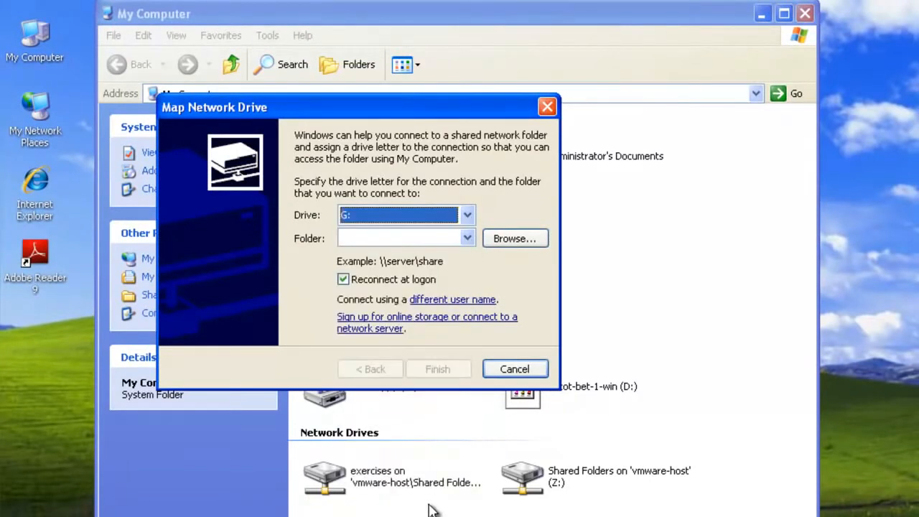
{"action": "left_click", "coordinate": [396, 238]}
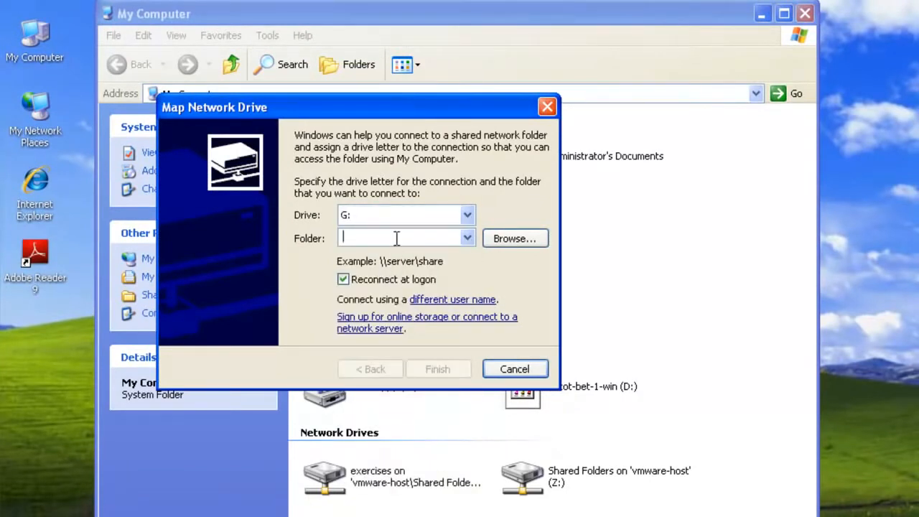
{"action": "type", "text": "\\\\"}
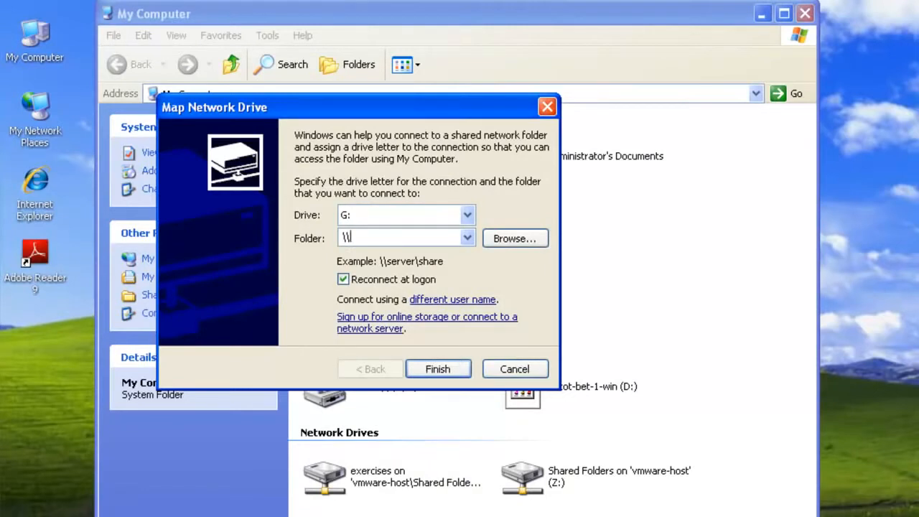
{"action": "type", "text": "da-zcm\\gwclient"}
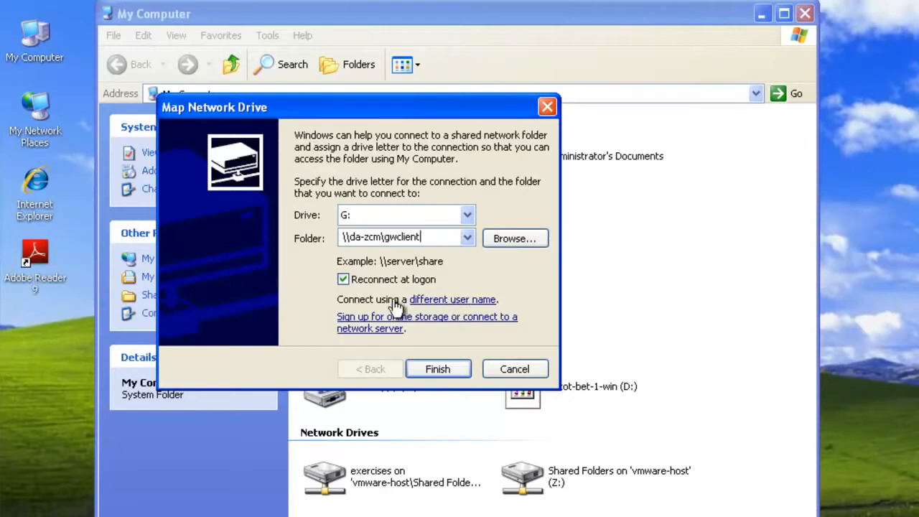
- Map G: without reconnecting at logon, connecting as the gwclient user with its password
{"action": "left_click", "coordinate": [346, 280]}
{"action": "left_click", "coordinate": [451, 302]}
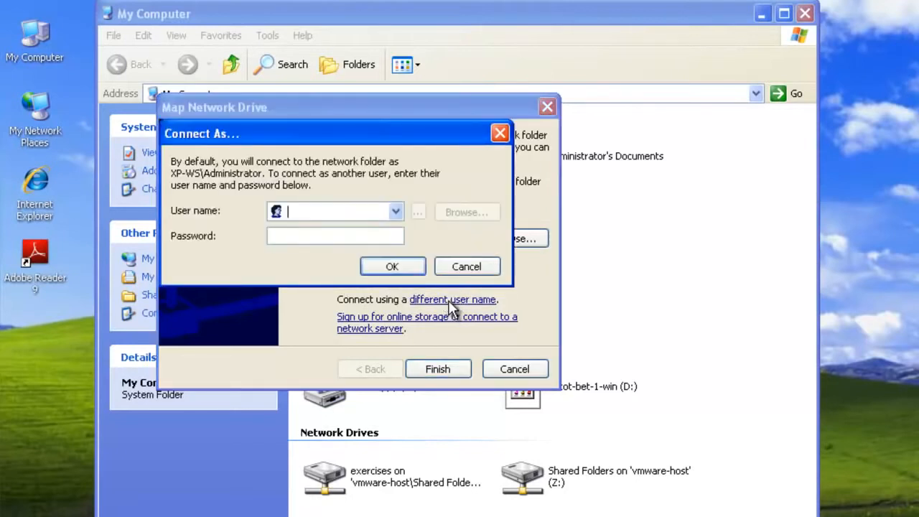
{"action": "type", "text": "gwclient"}
{"action": "key", "text": "Tab"}
{"action": "type", "text": "*******"}
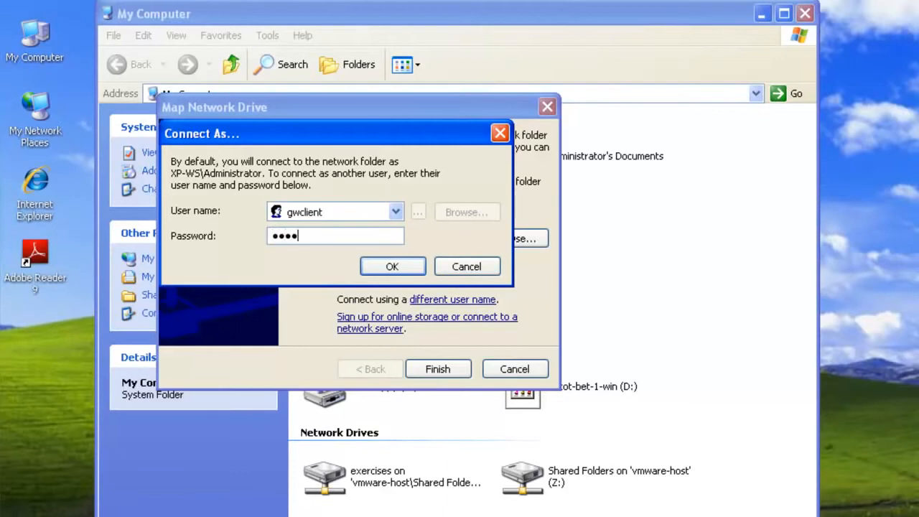
{"action": "type", "text": "**"}
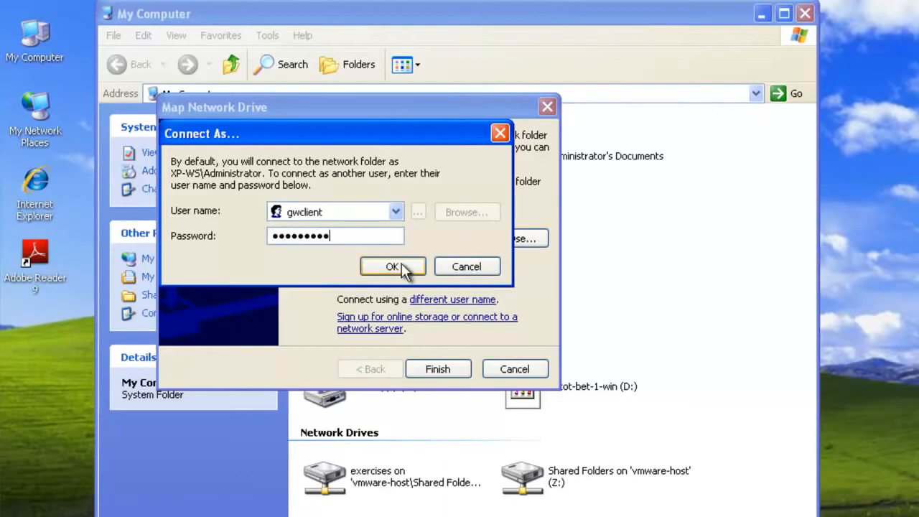
{"action": "left_click", "coordinate": [402, 266]}
{"action": "left_click", "coordinate": [426, 373]}
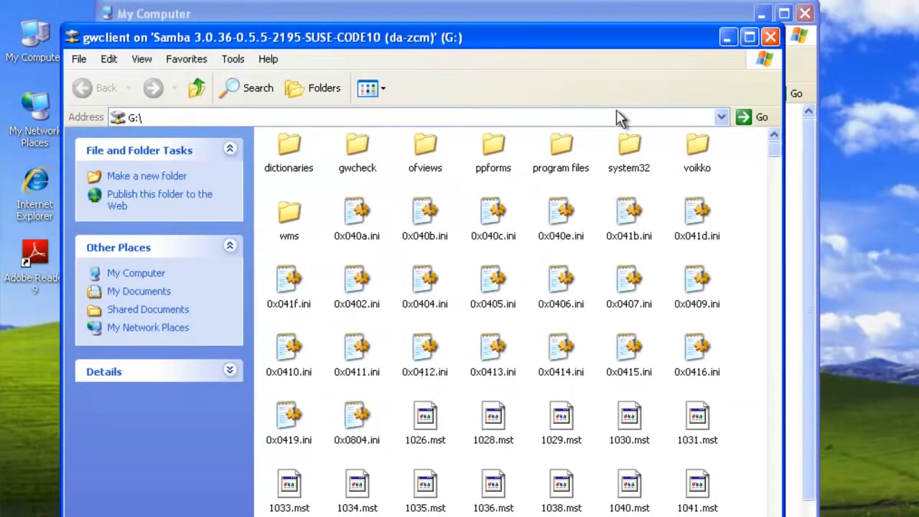
- Run setup.exe from the maximized G: window, accept English (United States), and close the window
{"action": "left_click", "coordinate": [749, 37]}
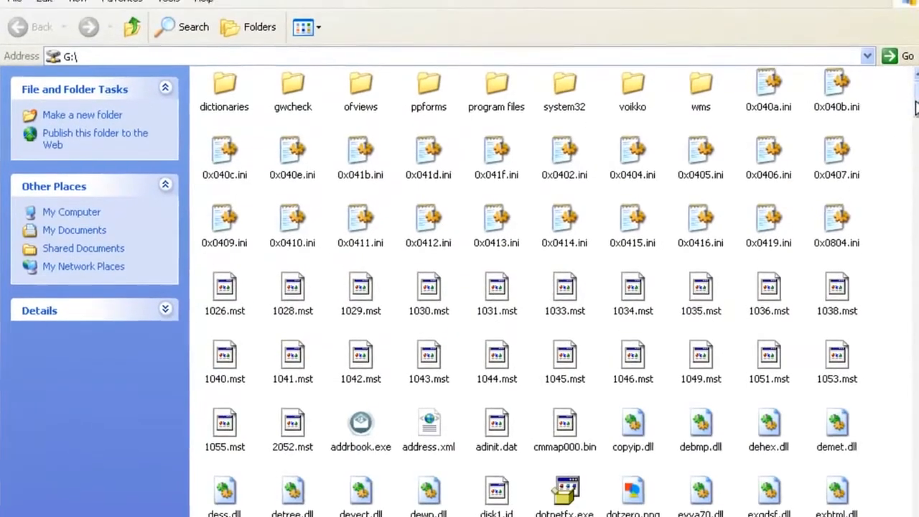
{"action": "left_click_drag", "start_coordinate": [917, 80], "coordinate": [918, 121]}
{"action": "left_click_drag", "start_coordinate": [917, 183], "coordinate": [912, 361]}
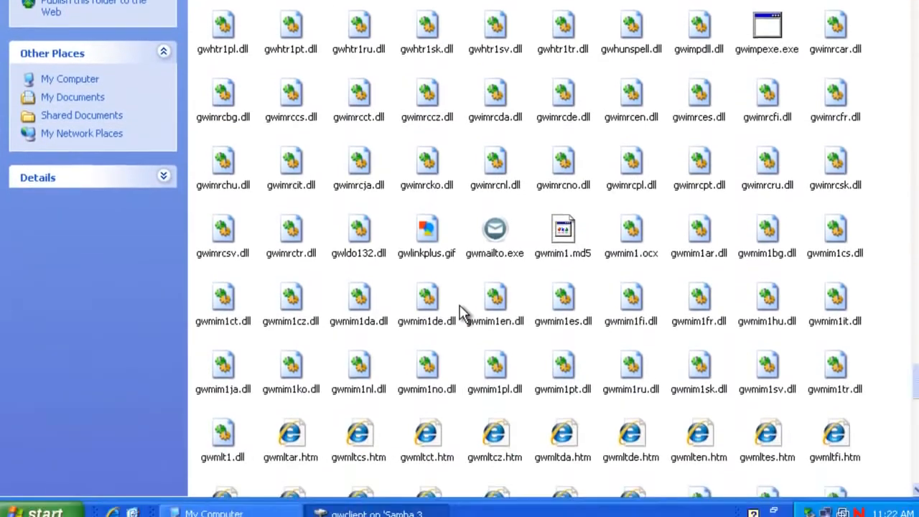
{"action": "type", "text": "setup"}
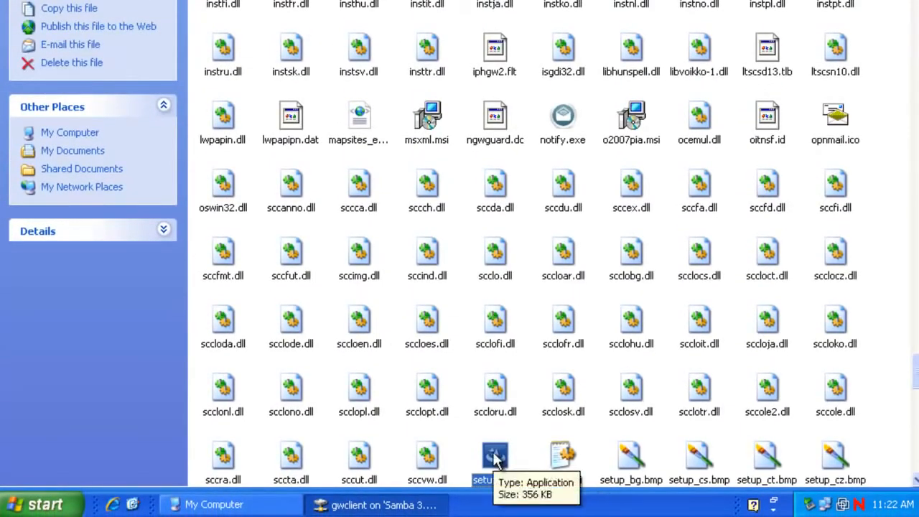
{"action": "double_click", "coordinate": [496, 458]}
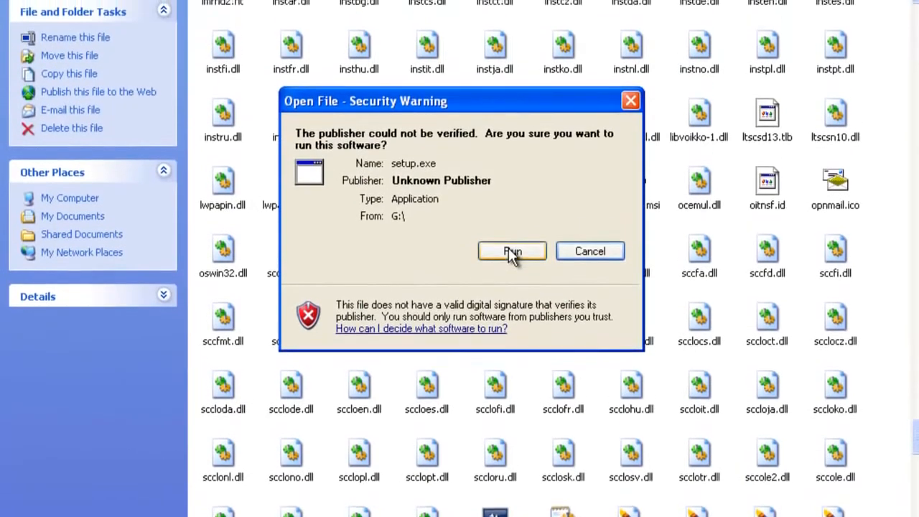
{"action": "left_click", "coordinate": [511, 251]}
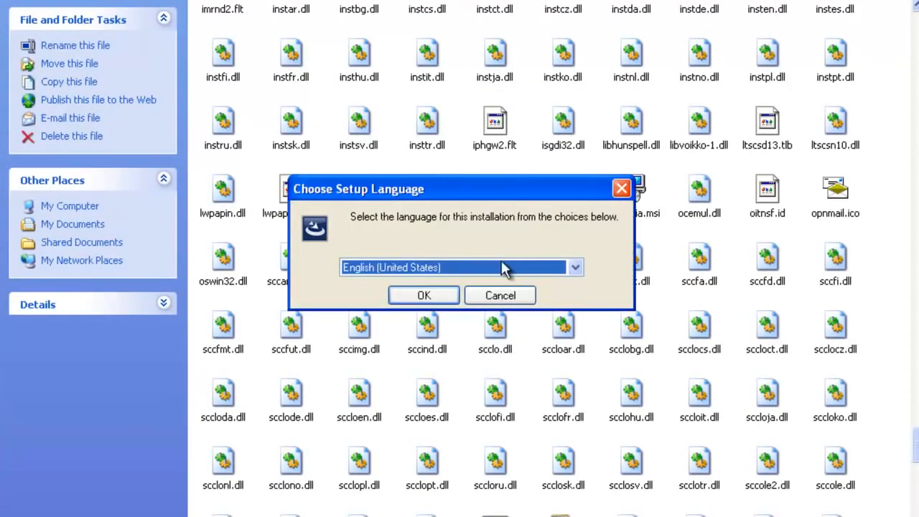
{"action": "left_click", "coordinate": [431, 295]}
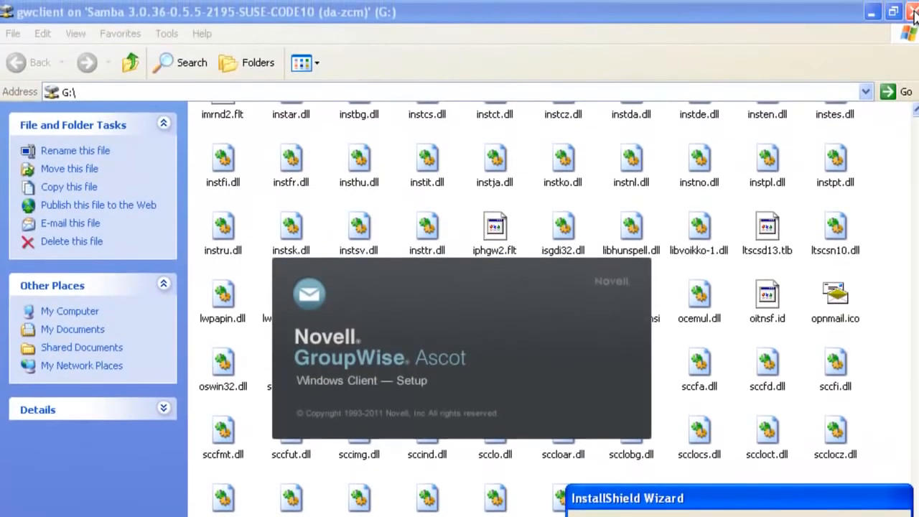
{"action": "left_click", "coordinate": [912, 12]}
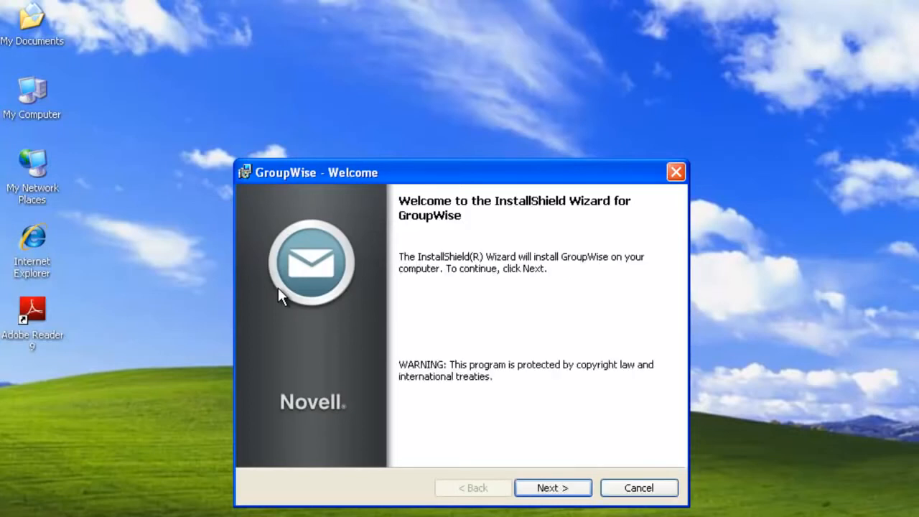
- Choose the Custom setup type in the GroupWise installer
{"action": "left_click", "coordinate": [581, 492]}
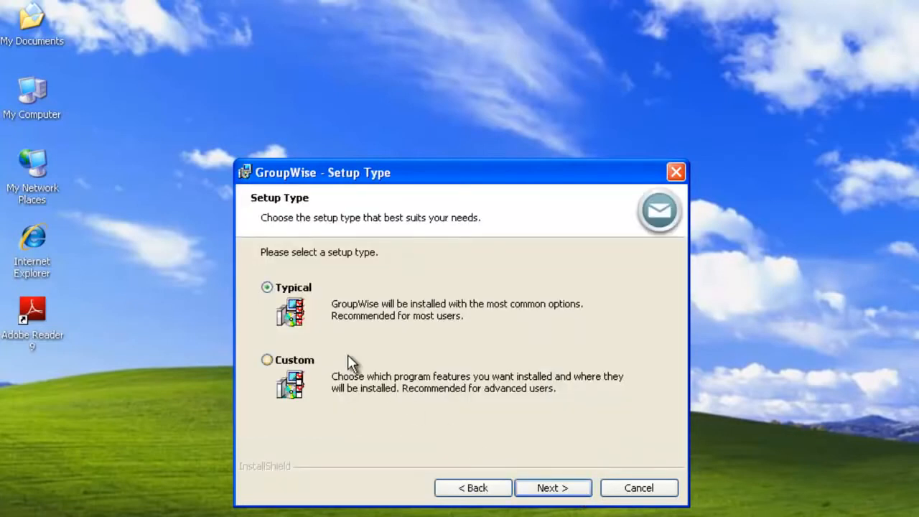
{"action": "left_click", "coordinate": [267, 360]}
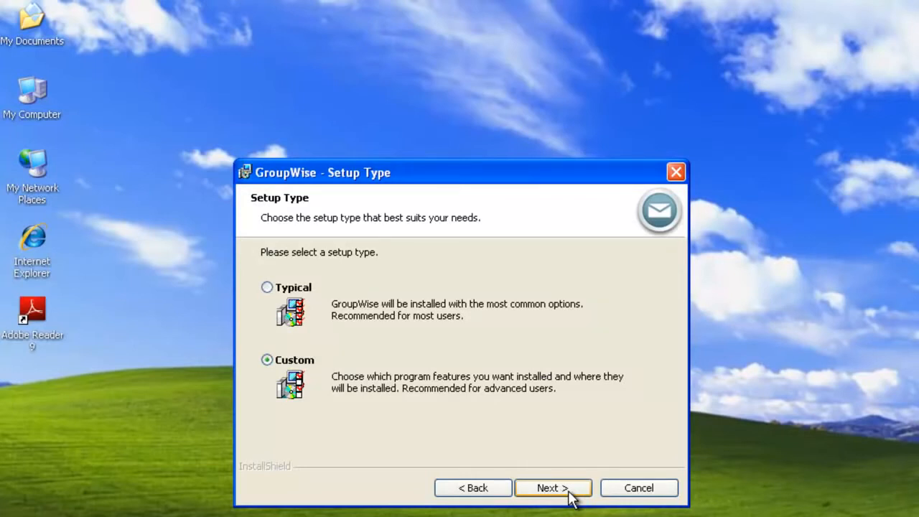
{"action": "left_click", "coordinate": [570, 493]}
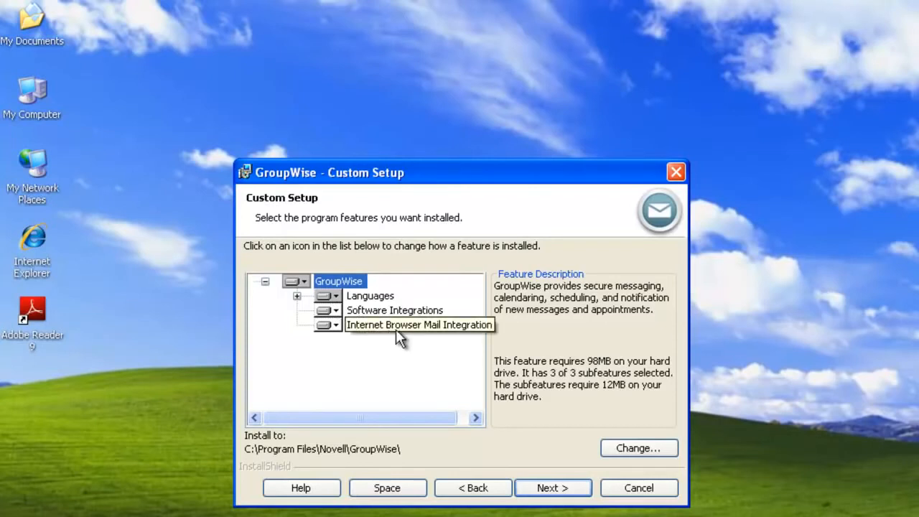
- Review the Languages and Software Integrations features, keeping the defaults, and continue
{"action": "left_click", "coordinate": [297, 297]}
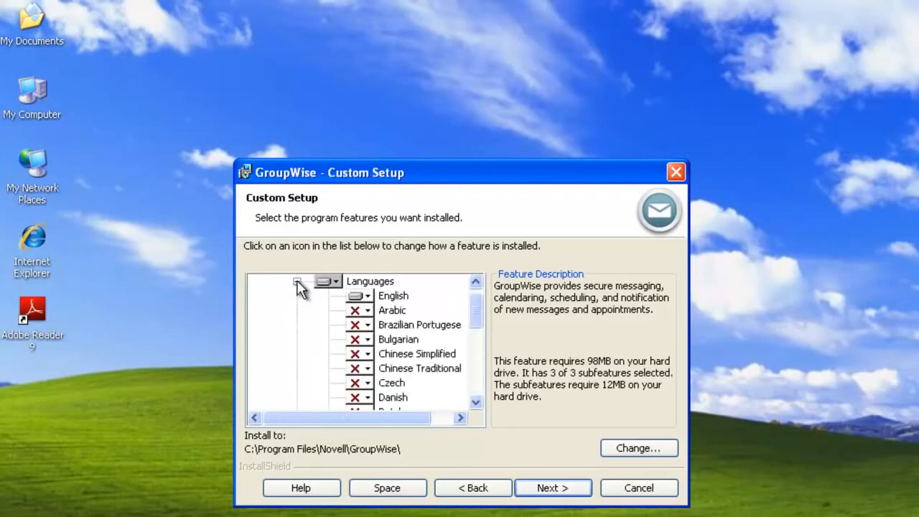
{"action": "left_click", "coordinate": [297, 282]}
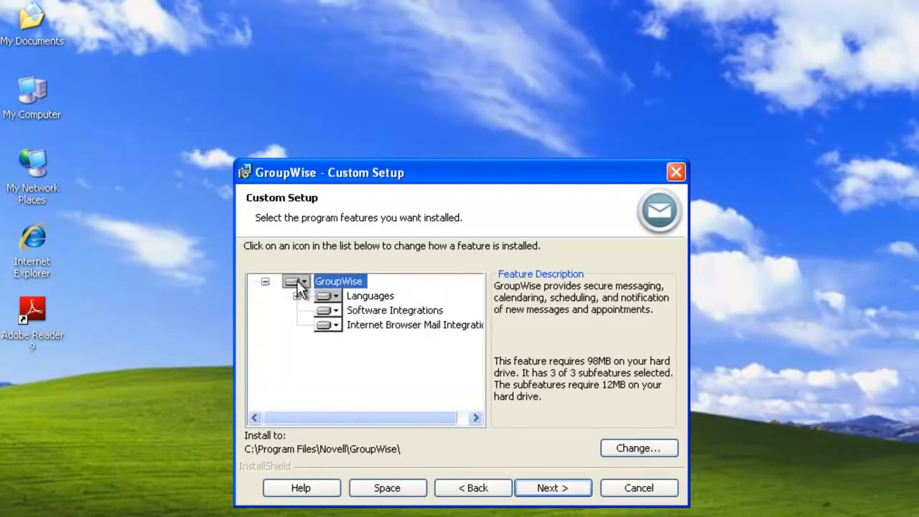
{"action": "left_click", "coordinate": [335, 315]}
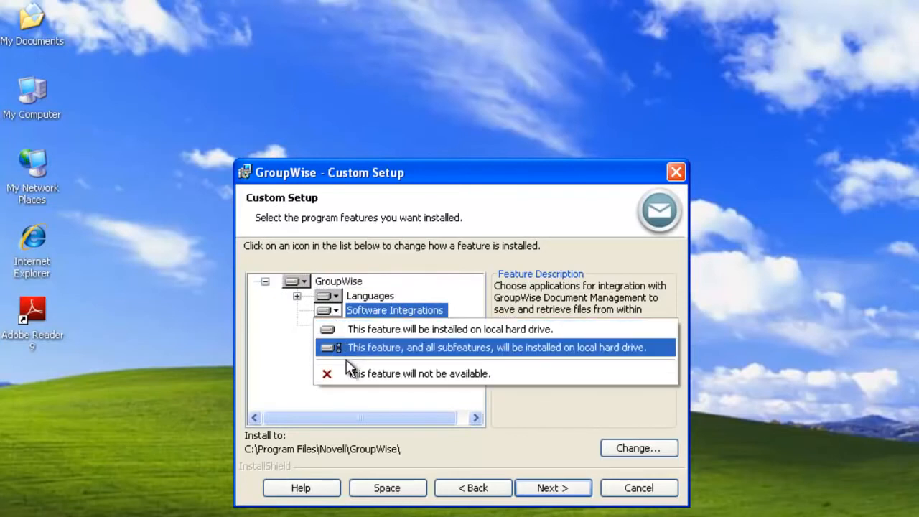
{"action": "left_click", "coordinate": [295, 390]}
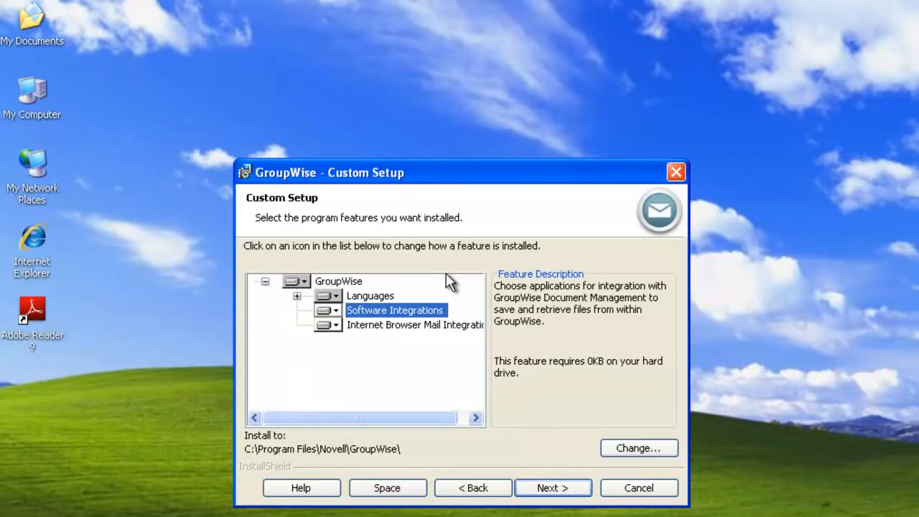
{"action": "left_click", "coordinate": [549, 487]}
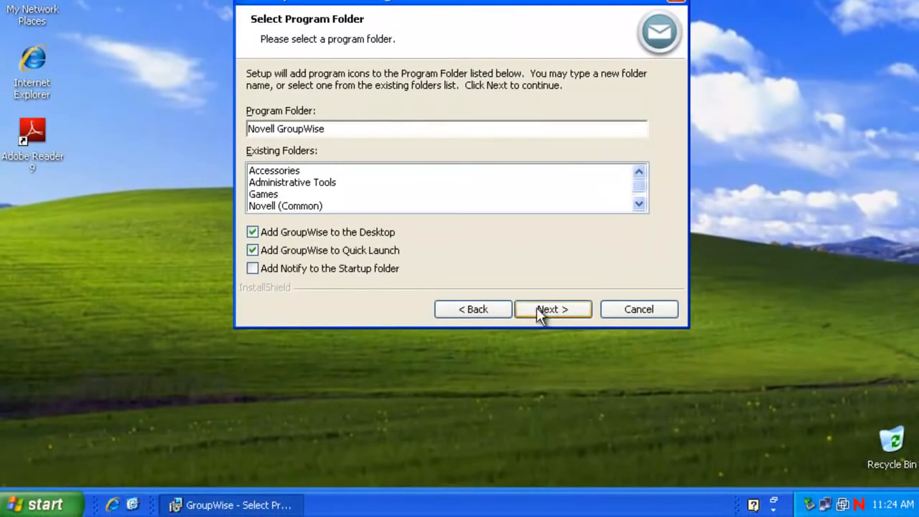
- Accept the Novell GroupWise program folder and install GroupWise
{"action": "left_click", "coordinate": [546, 309]}
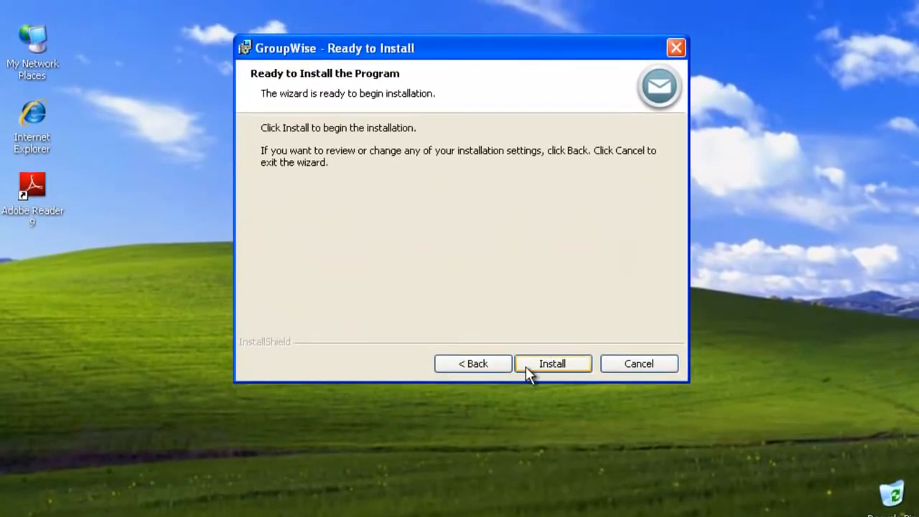
{"action": "left_click", "coordinate": [526, 369]}
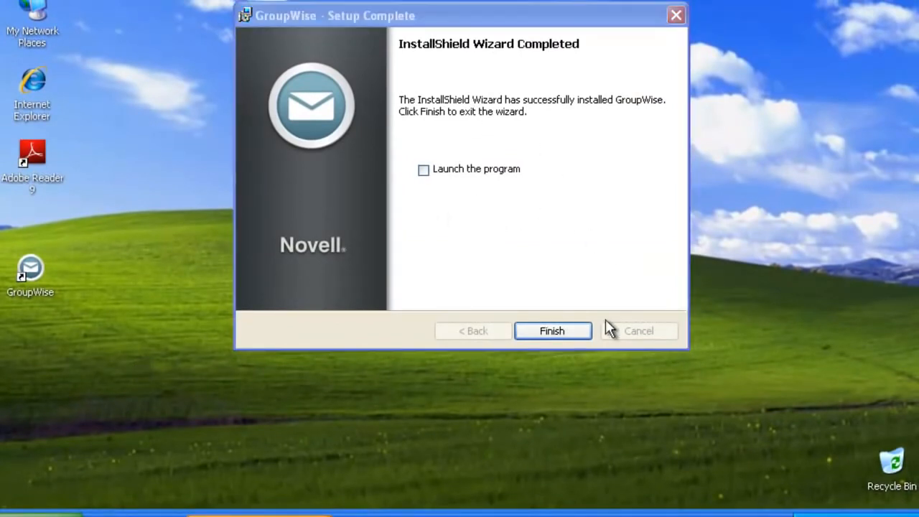
- Close the installer and append /@u-? to the desktop GroupWise shortcut's target
{"action": "left_click", "coordinate": [549, 332]}
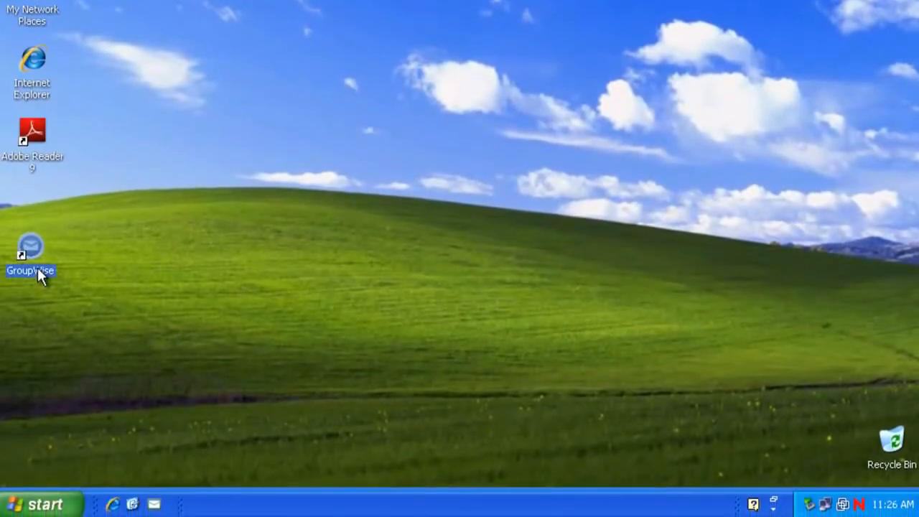
{"action": "right_click", "coordinate": [37, 291]}
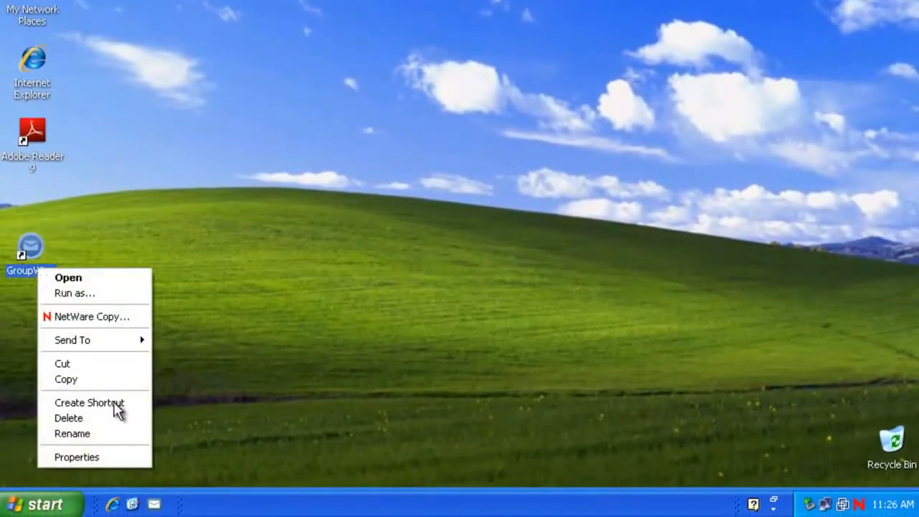
{"action": "left_click", "coordinate": [123, 457]}
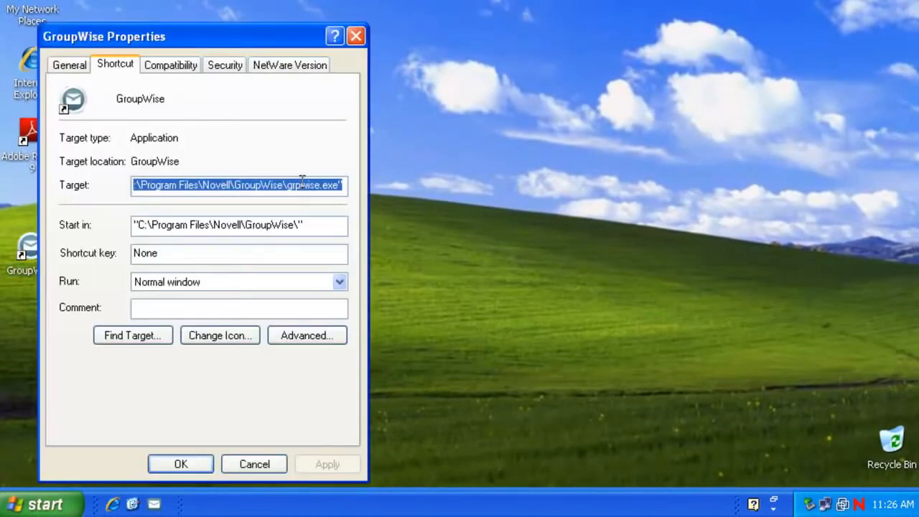
{"action": "left_click", "coordinate": [303, 182]}
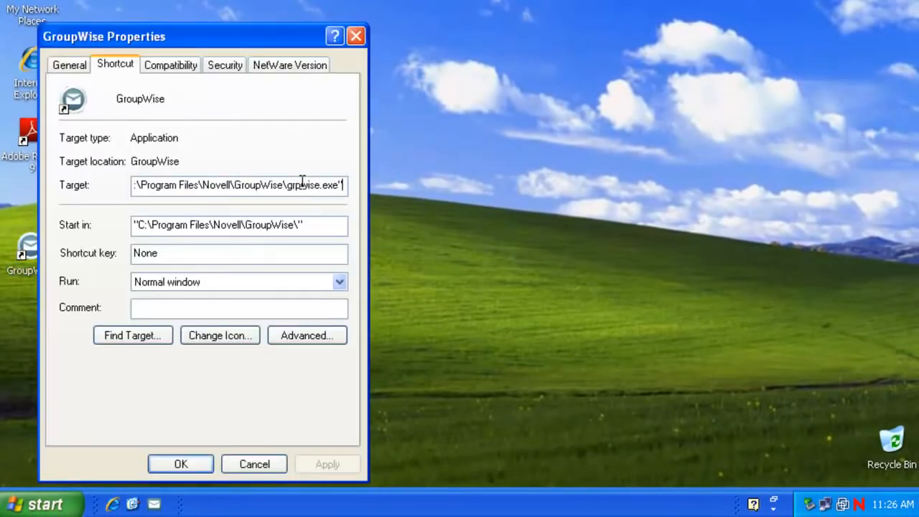
{"action": "type", "text": "/@"}
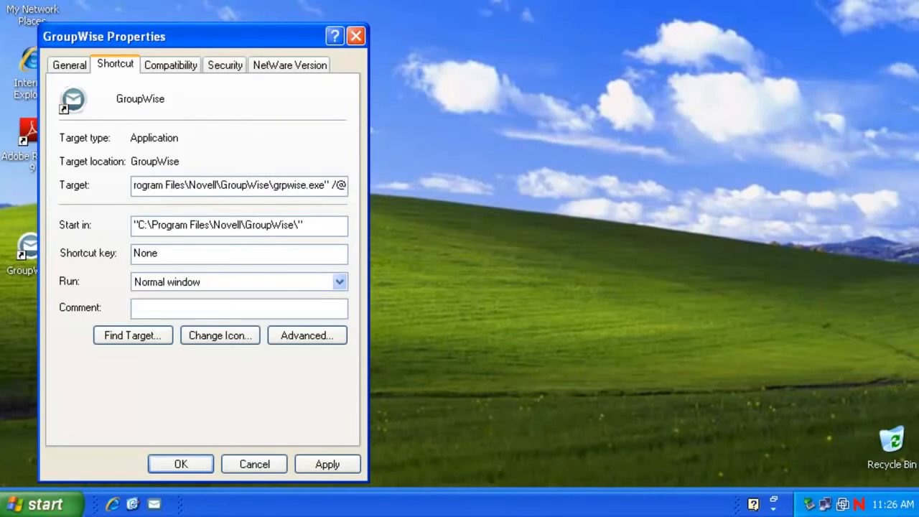
{"action": "type", "text": "u-?"}
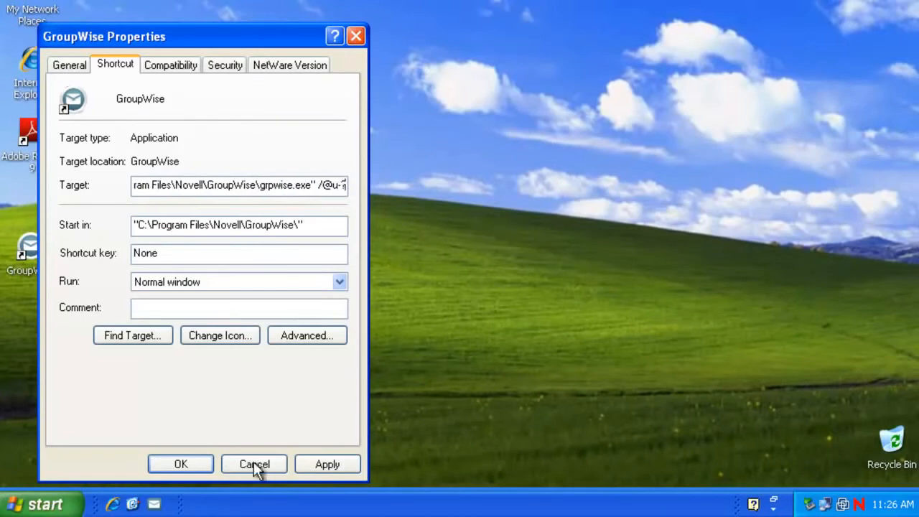
{"action": "left_click", "coordinate": [185, 464]}
- Append /@u-? to the Quick Launch GroupWise shortcut's target as well
{"action": "right_click", "coordinate": [155, 504]}
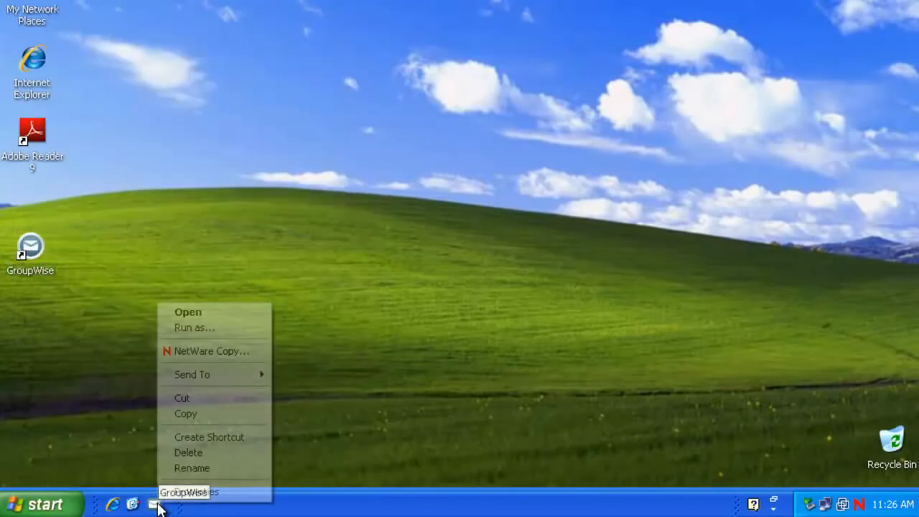
{"action": "left_click", "coordinate": [194, 494]}
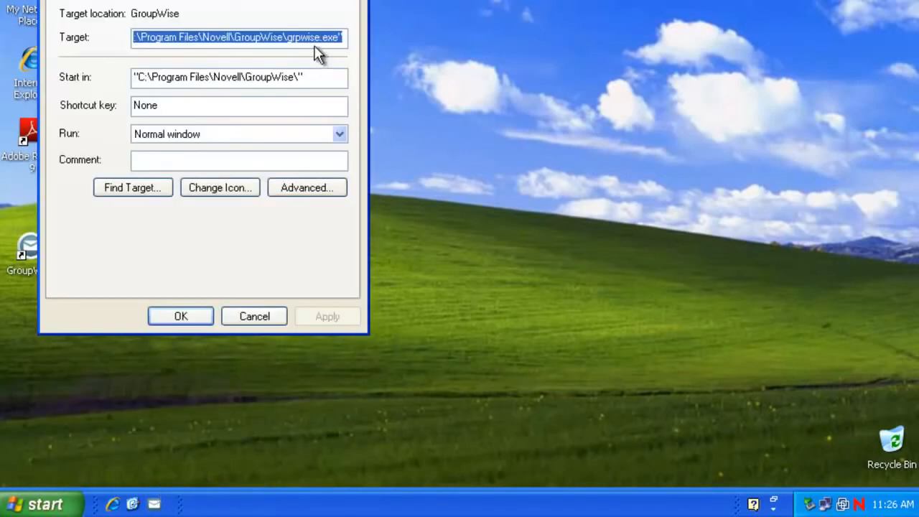
{"action": "key", "text": "End"}
{"action": "type", "text": "/"}
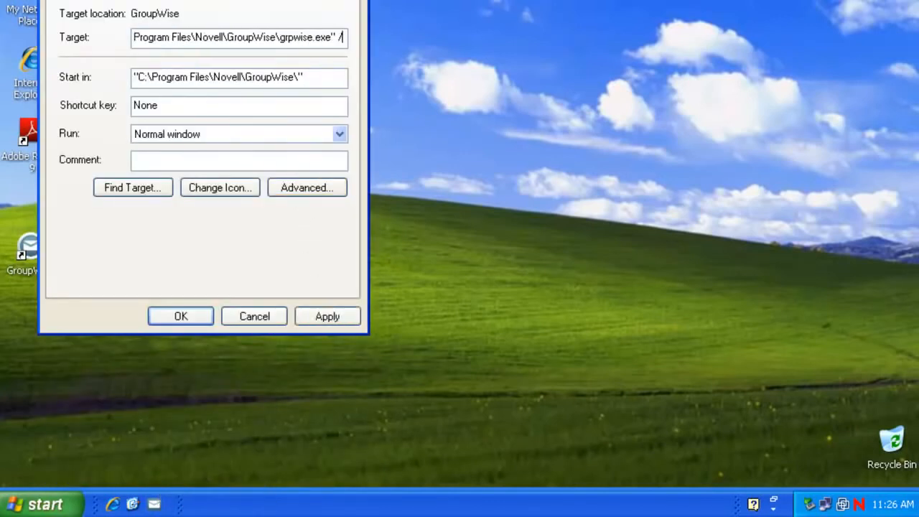
{"action": "type", "text": "@u-?"}
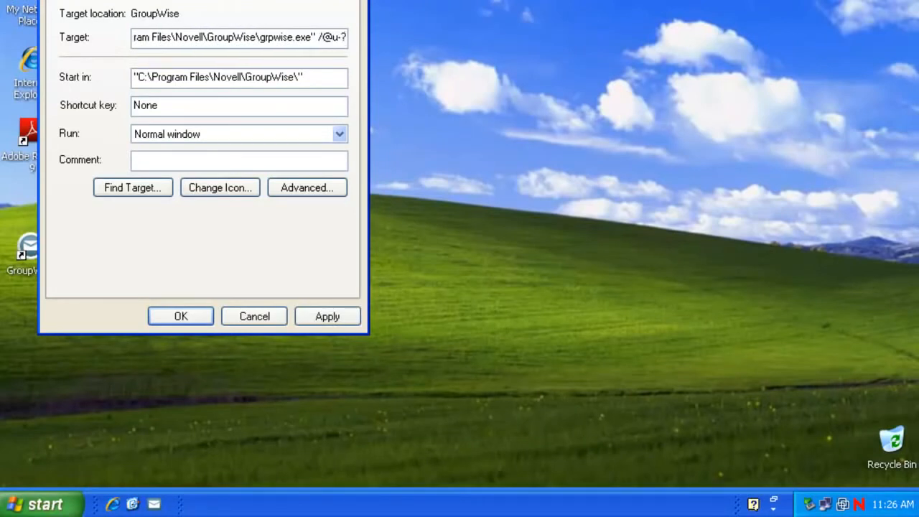
{"action": "left_click", "coordinate": [199, 318]}
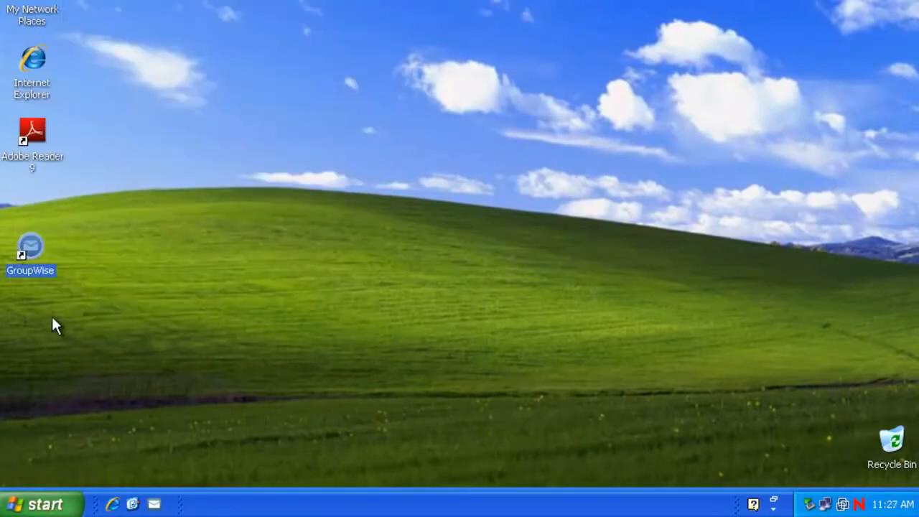
- Launch GroupWise and enter the user ID and password in the login window
{"action": "double_click", "coordinate": [31, 251]}
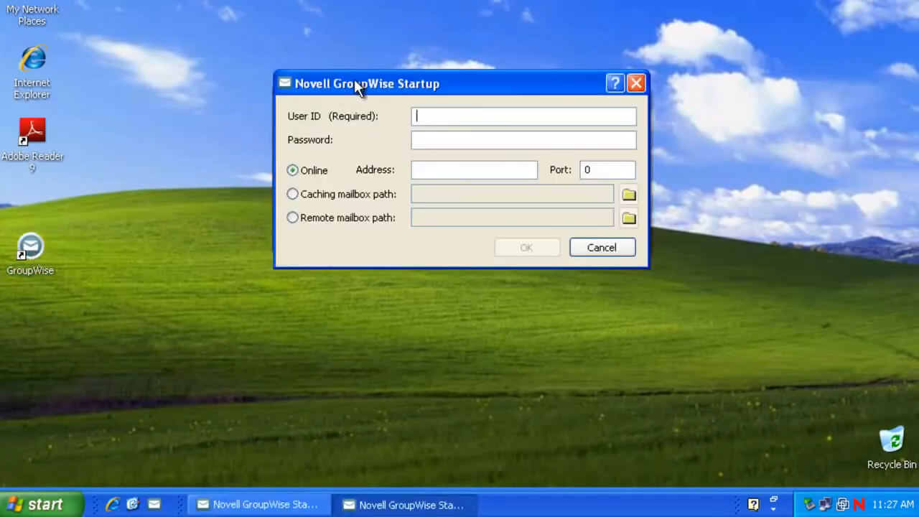
{"action": "mouse_move", "coordinate": [356, 85]}
{"action": "left_mouse_down"}
{"action": "mouse_move", "coordinate": [381, 249]}
{"action": "mouse_move", "coordinate": [353, 135]}
{"action": "mouse_move", "coordinate": [357, 96]}
{"action": "left_mouse_up"}
{"action": "left_click", "coordinate": [435, 132]}
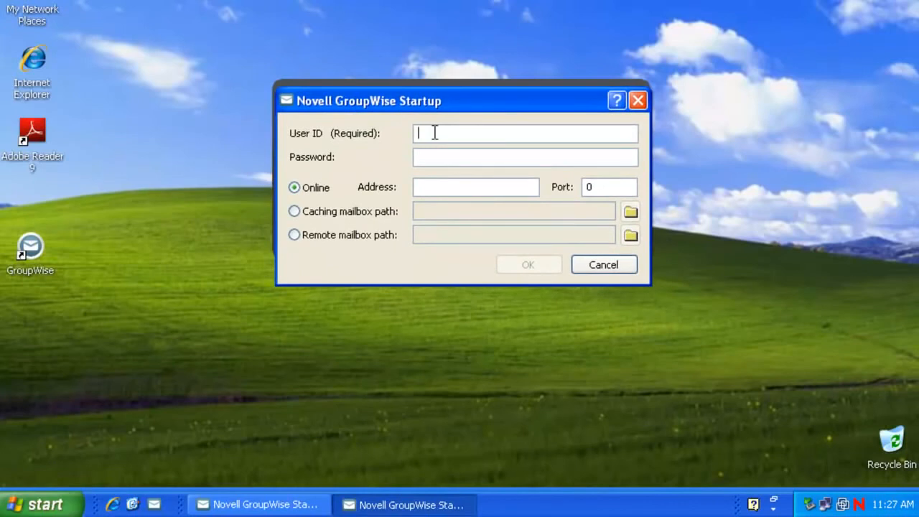
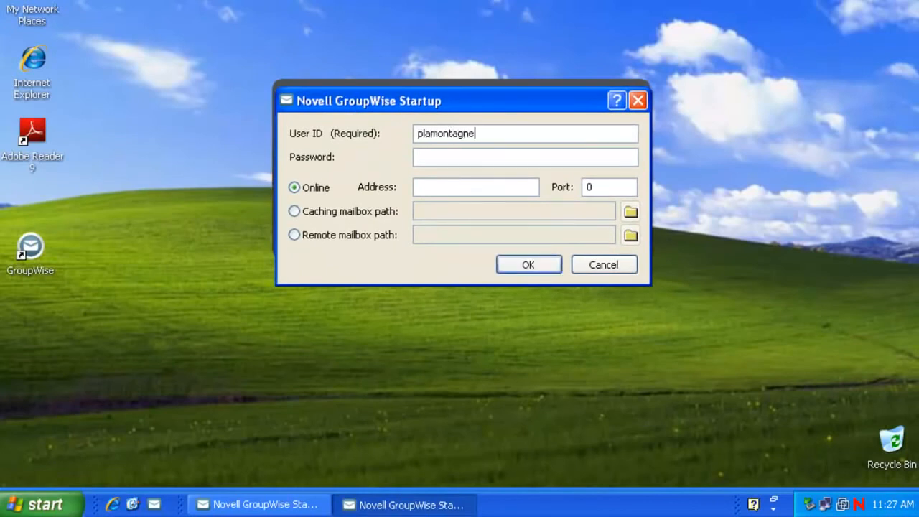
{"action": "key", "text": "Tab"}
{"action": "type", "text": "**********"}
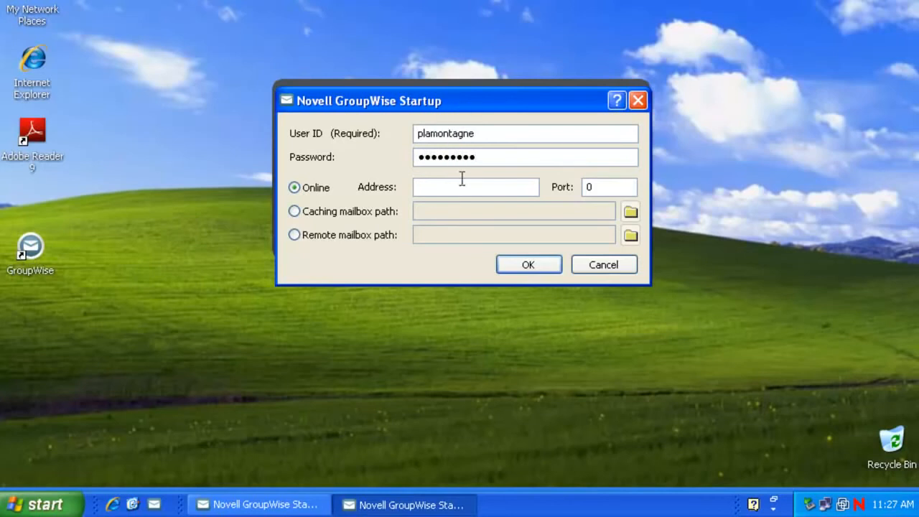
- Set the post office address to 172.17.6.23 and log in online
{"action": "left_click", "coordinate": [463, 186]}
{"action": "type", "text": "172,17.,"}
{"action": "key", "text": "BackSpace"}
{"action": "type", "text": "6.23"}
{"action": "key", "text": "BackSpace"}
{"action": "type", "text": "."}
{"action": "left_click", "coordinate": [553, 267]}
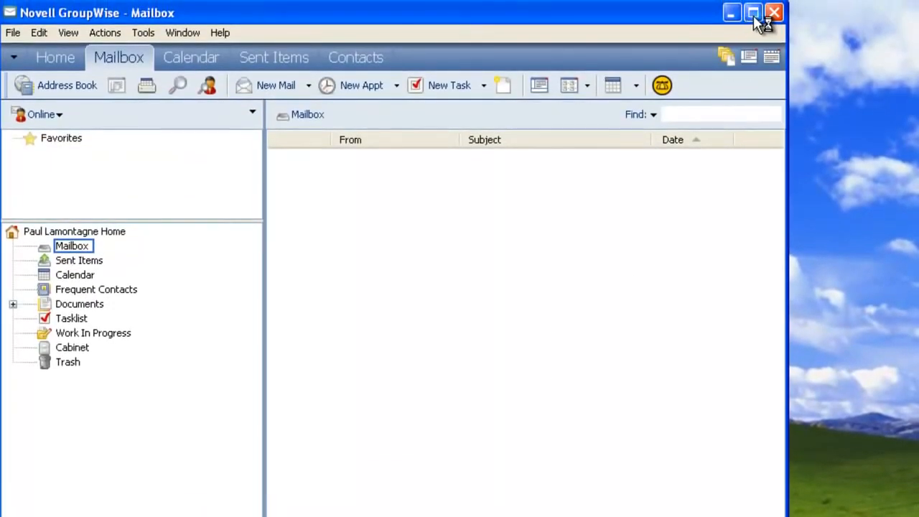
- Maximize GroupWise and check the About box showing release 12.0.0, build 95233
{"action": "left_click", "coordinate": [752, 15]}
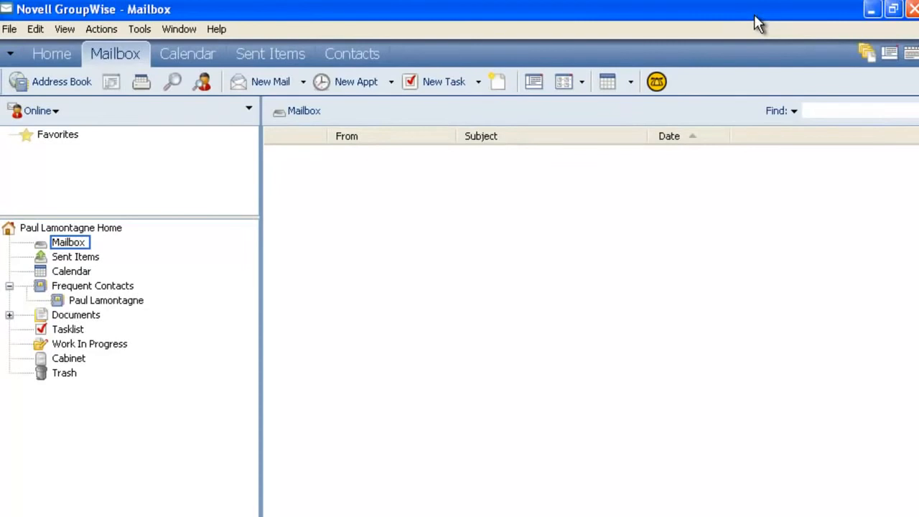
{"action": "left_click", "coordinate": [225, 36]}
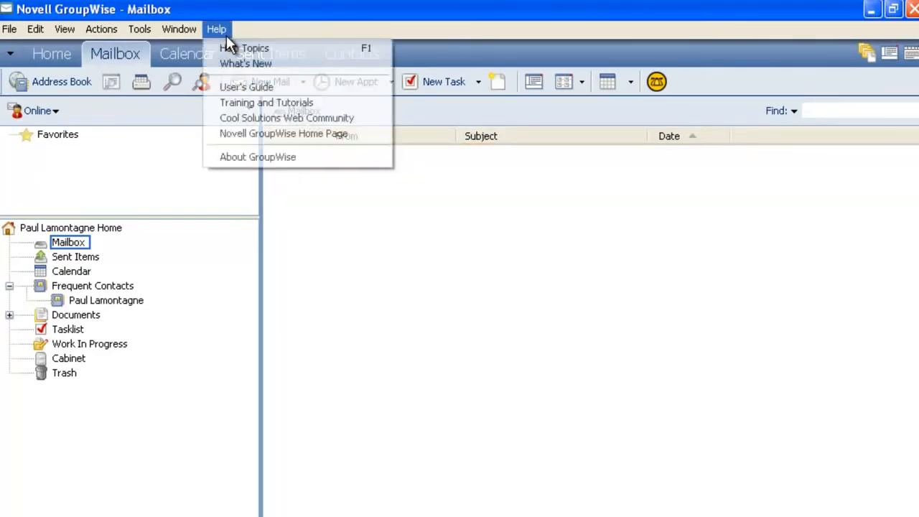
{"action": "left_click", "coordinate": [302, 157]}
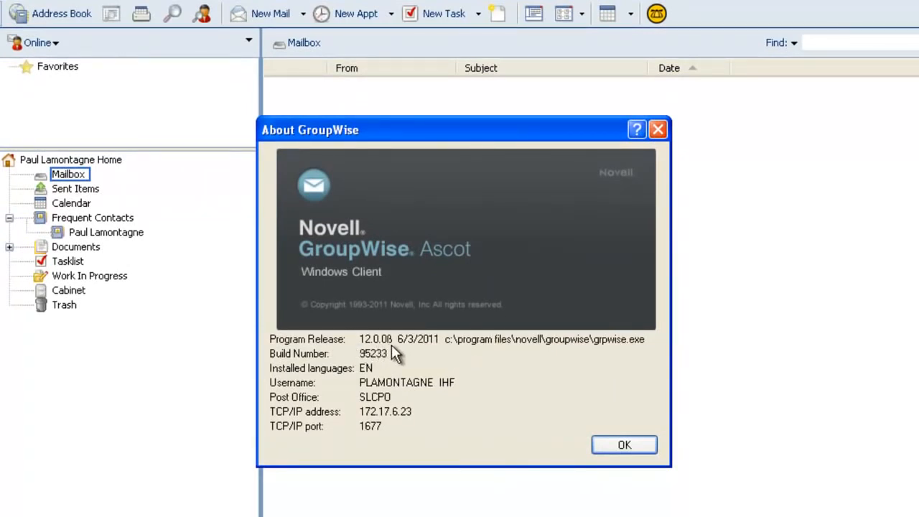
{"action": "left_click", "coordinate": [625, 445]}
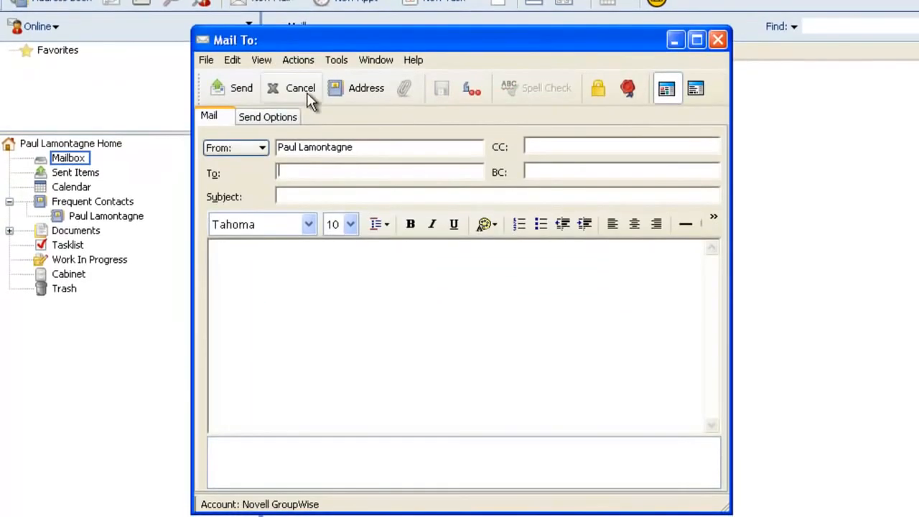
- Address the message To every address book entry except the sender's own
{"action": "left_click", "coordinate": [358, 104]}
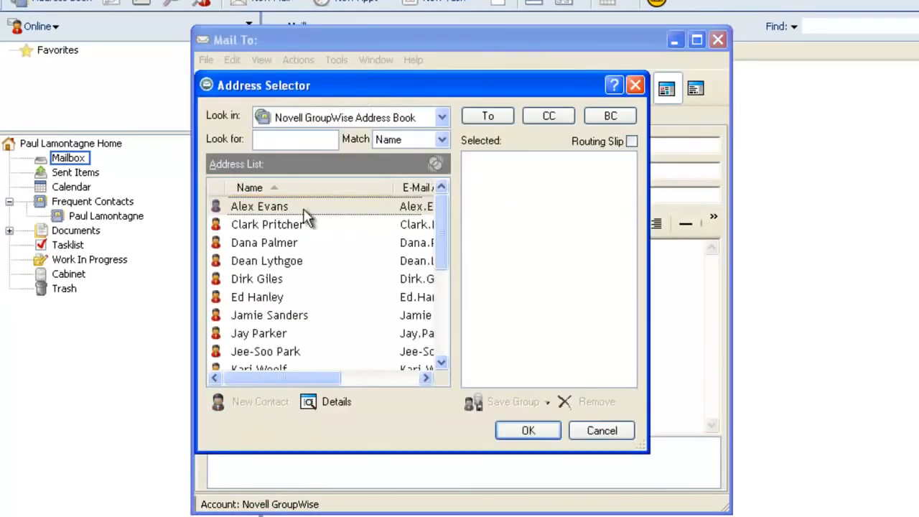
{"action": "left_click", "coordinate": [303, 260]}
{"action": "key", "text": "ctrl+a"}
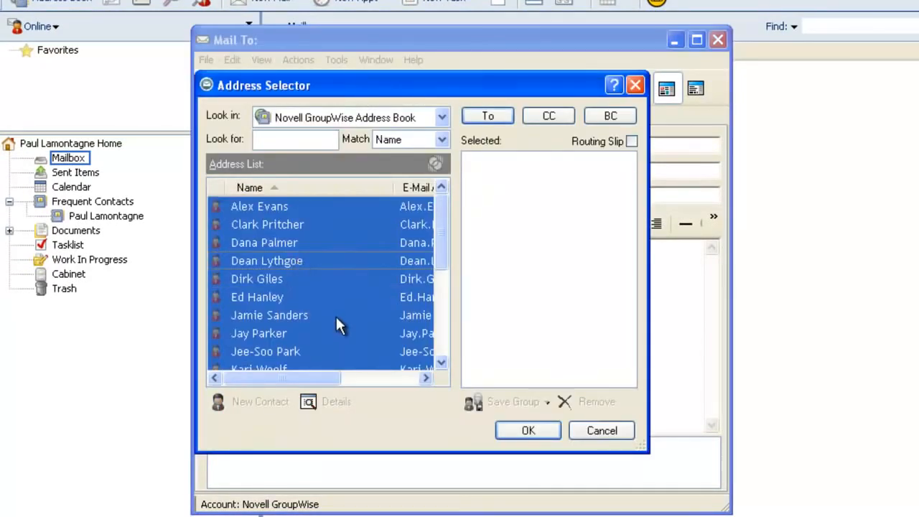
{"action": "left_click_drag", "start_coordinate": [437, 251], "coordinate": [443, 317]}
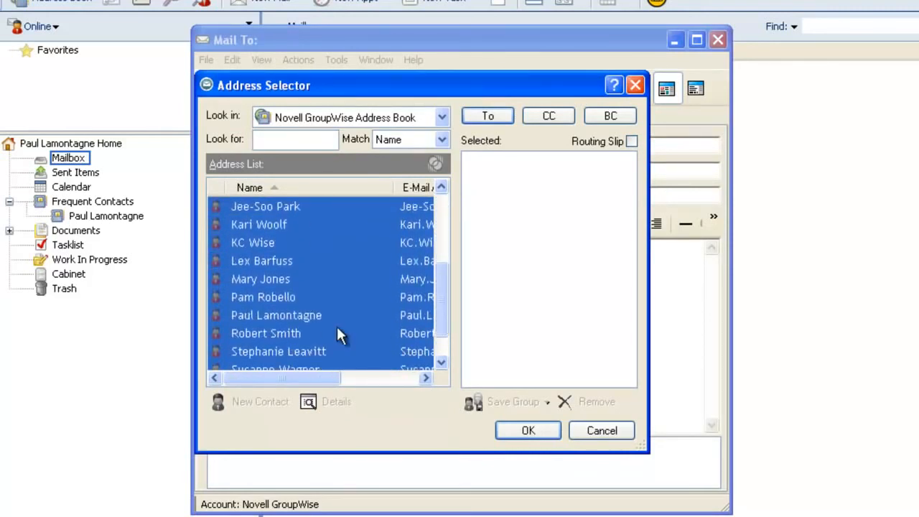
{"action": "left_click", "coordinate": [277, 316], "text": "ctrl"}
{"action": "left_click", "coordinate": [502, 116]}
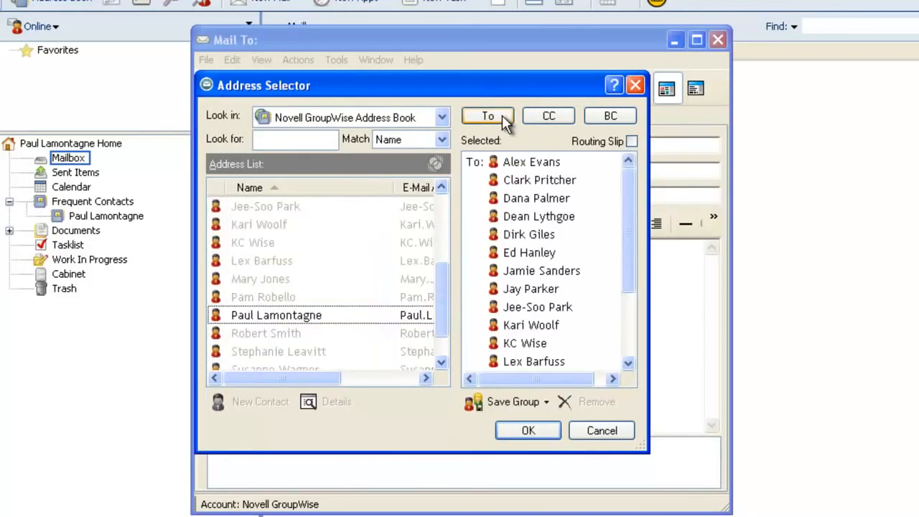
{"action": "left_click", "coordinate": [530, 427]}
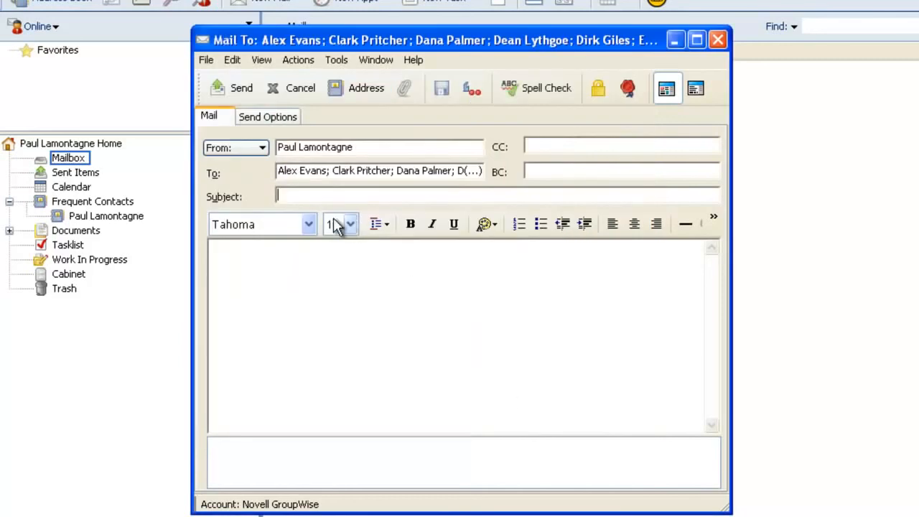
- Enter the subject 'Welcome to GroupWise Ascot' and the body text 'Welcome'
{"action": "left_click", "coordinate": [402, 199]}
{"action": "type", "text": "We"}
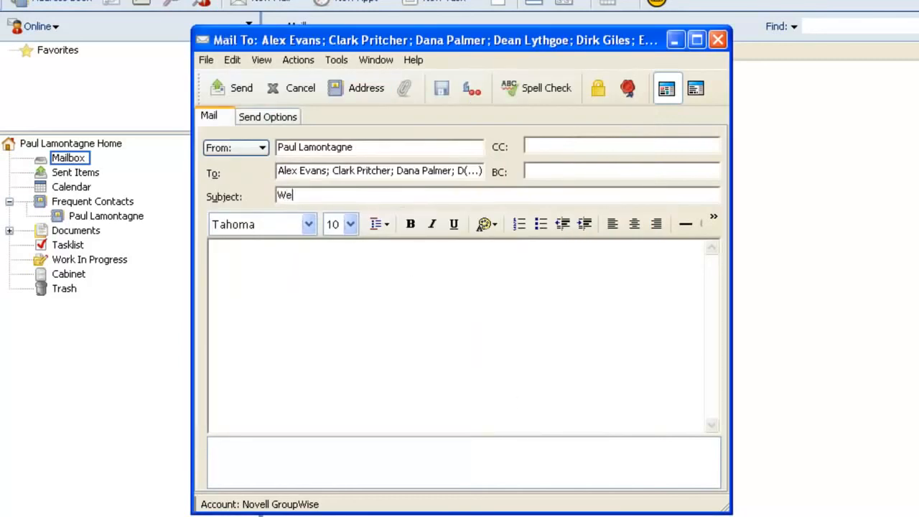
{"action": "type", "text": "lcome to GroupWis"}
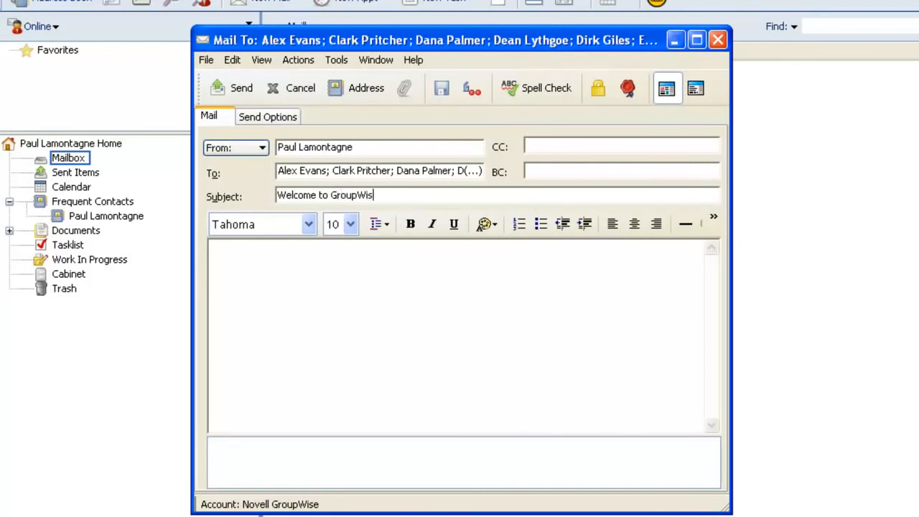
{"action": "type", "text": "e Ascot"}
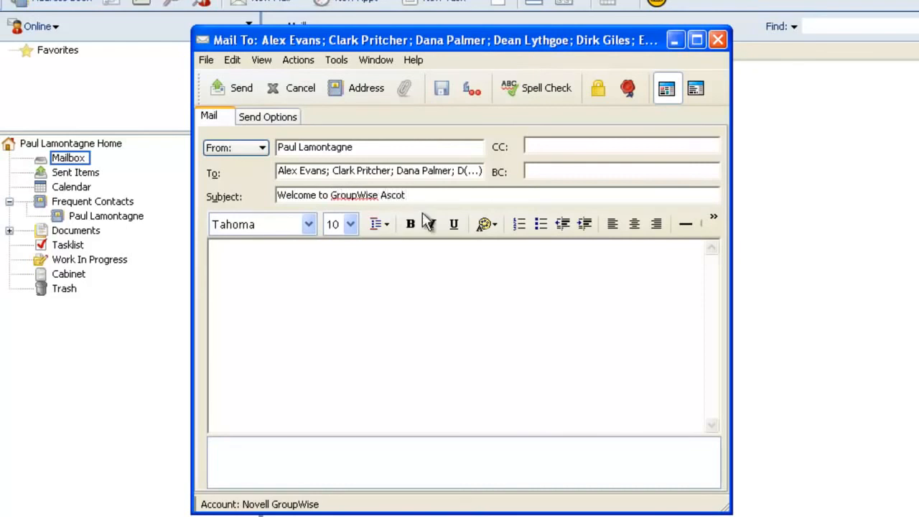
{"action": "left_click", "coordinate": [377, 275]}
{"action": "type", "text": "Welcome"}
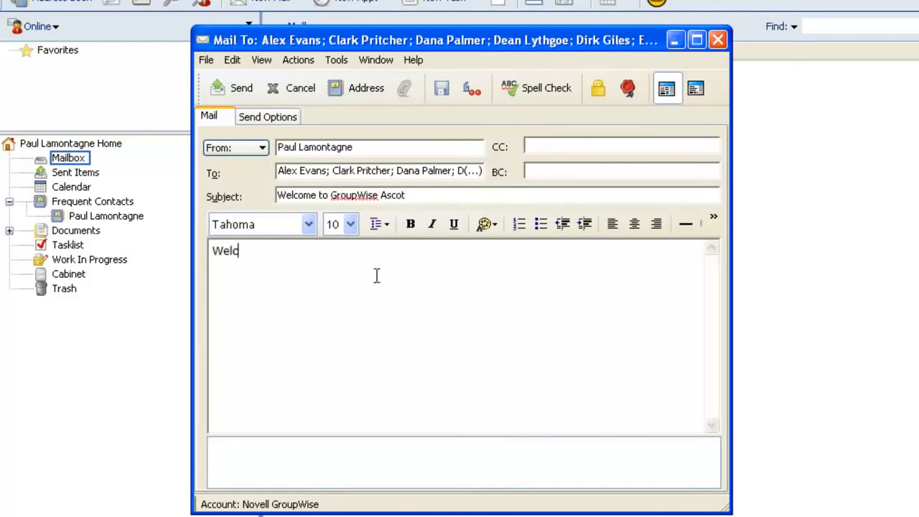
- Send the message, confirm it in Sent Items, and close GroupWise
{"action": "left_click", "coordinate": [231, 87]}
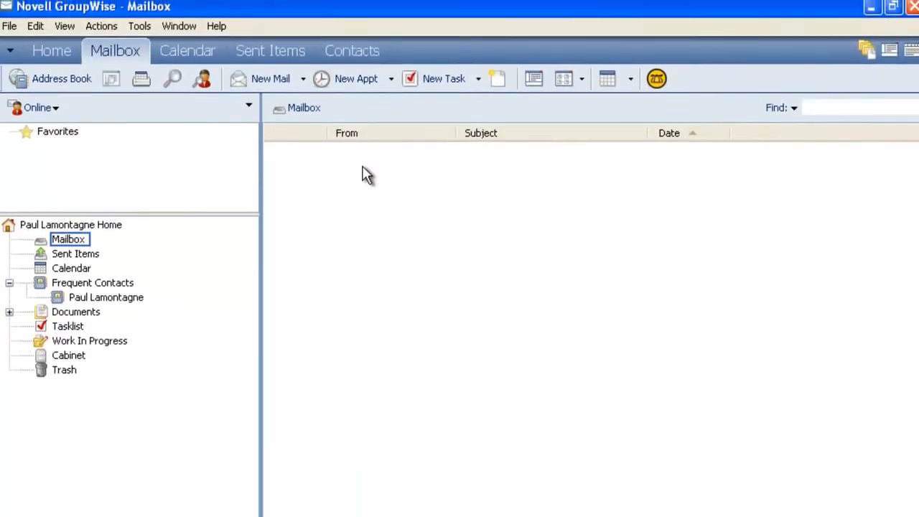
{"action": "left_click", "coordinate": [85, 259]}
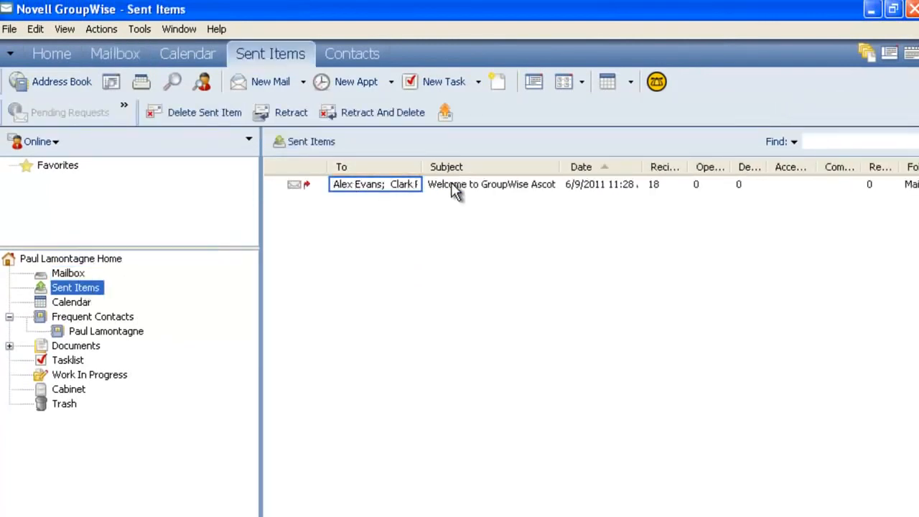
{"action": "left_click", "coordinate": [917, 15]}
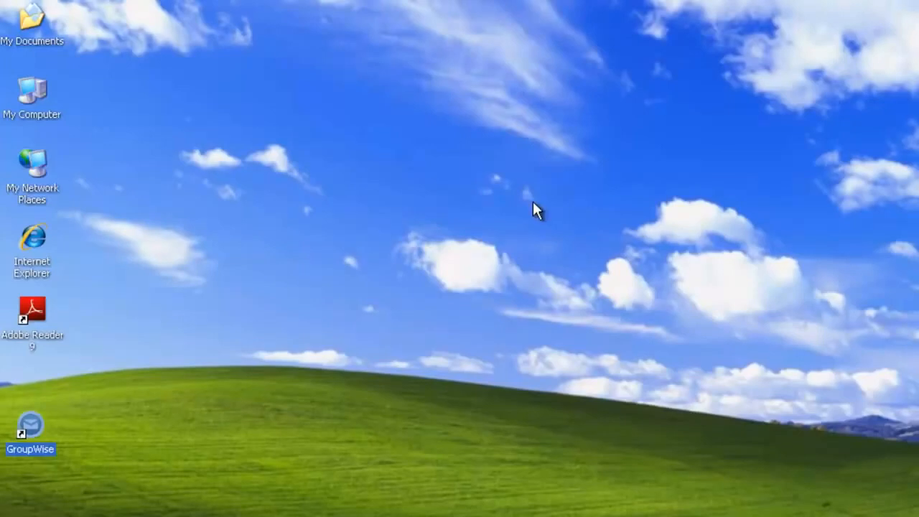